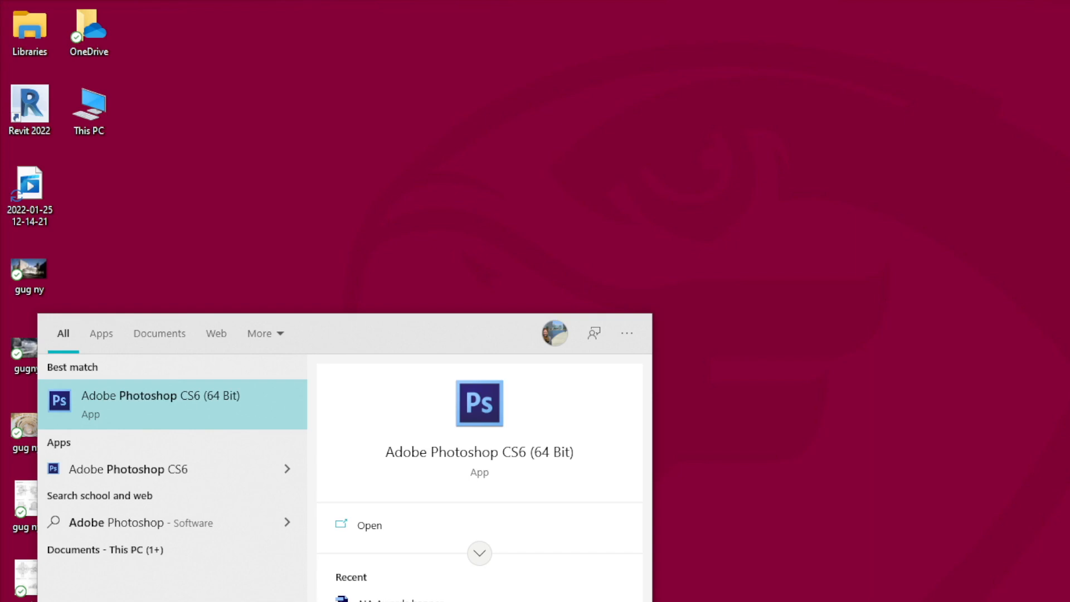
# - Open Adobe Photoshop CS6 and set up a new document 11 inches wide and 17 inches high
pyautogui.click(526, 454)
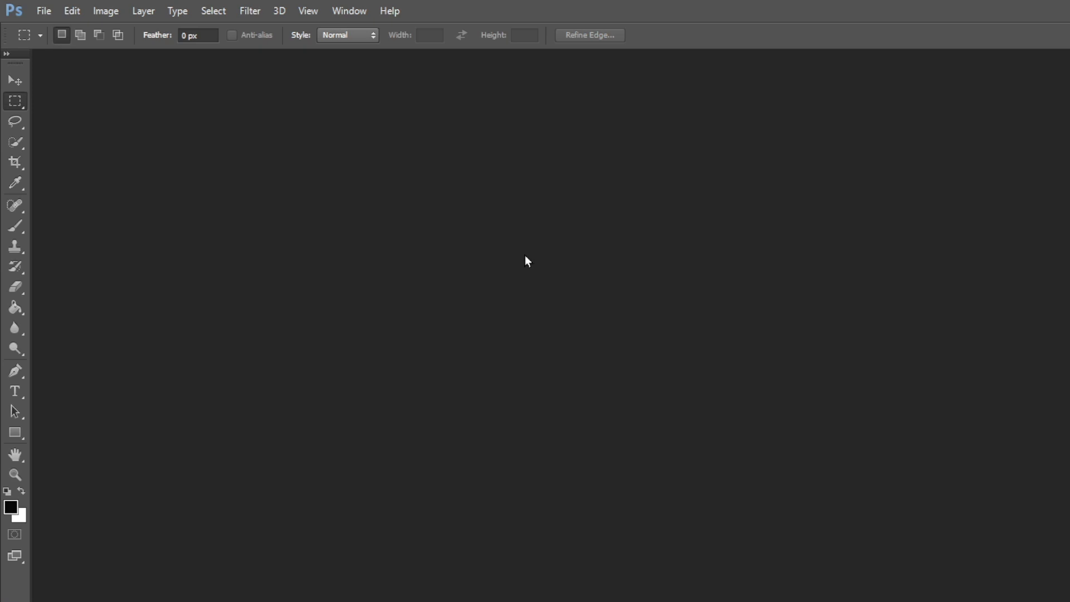
pyautogui.click(47, 17)
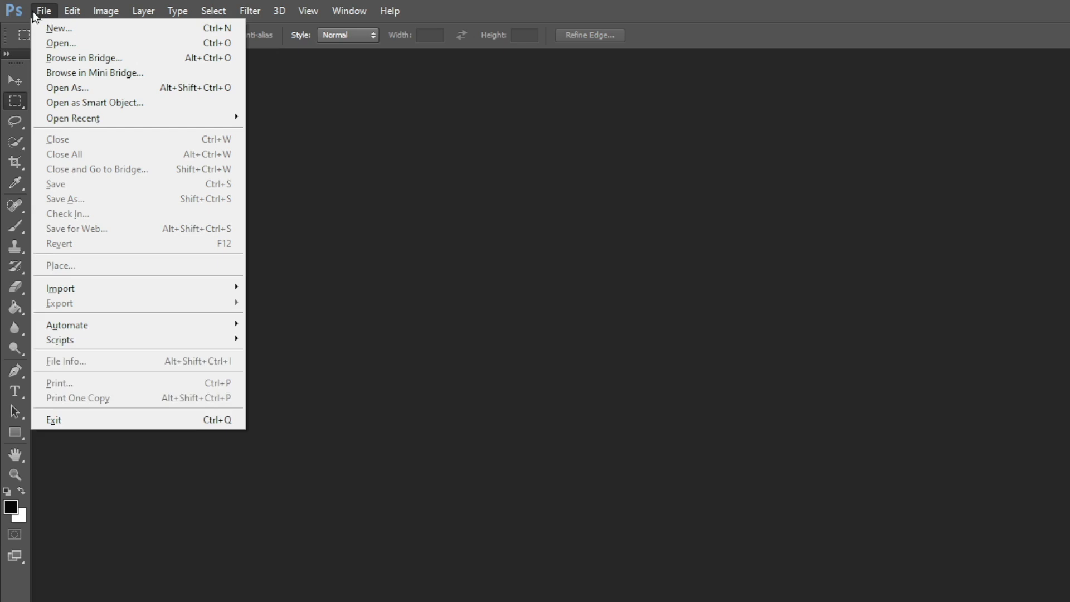
pyautogui.click(54, 27)
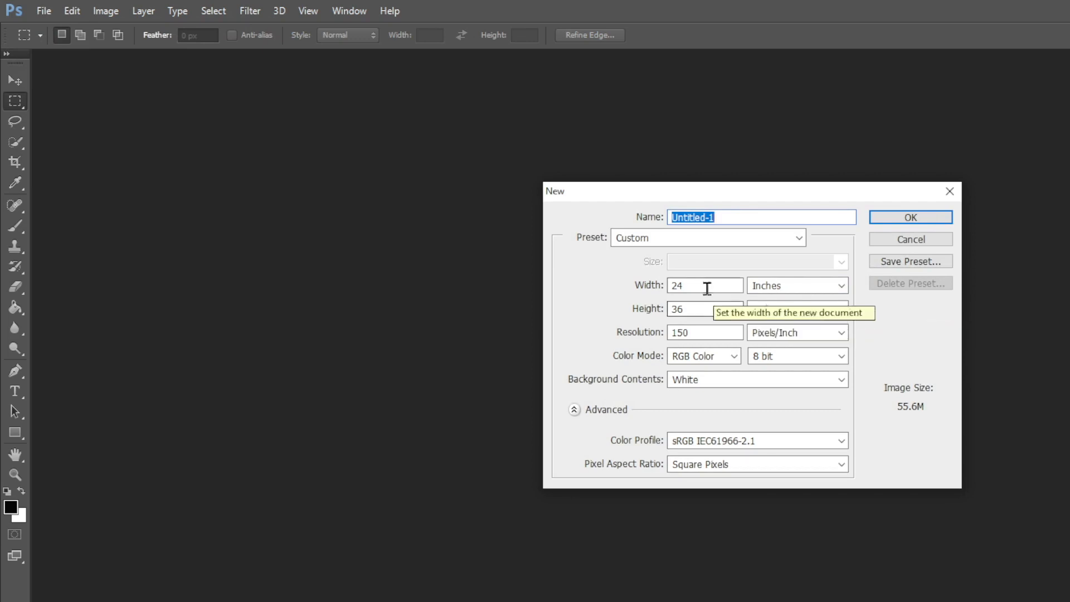
pyautogui.doubleClick(676, 286)
pyautogui.write('11')
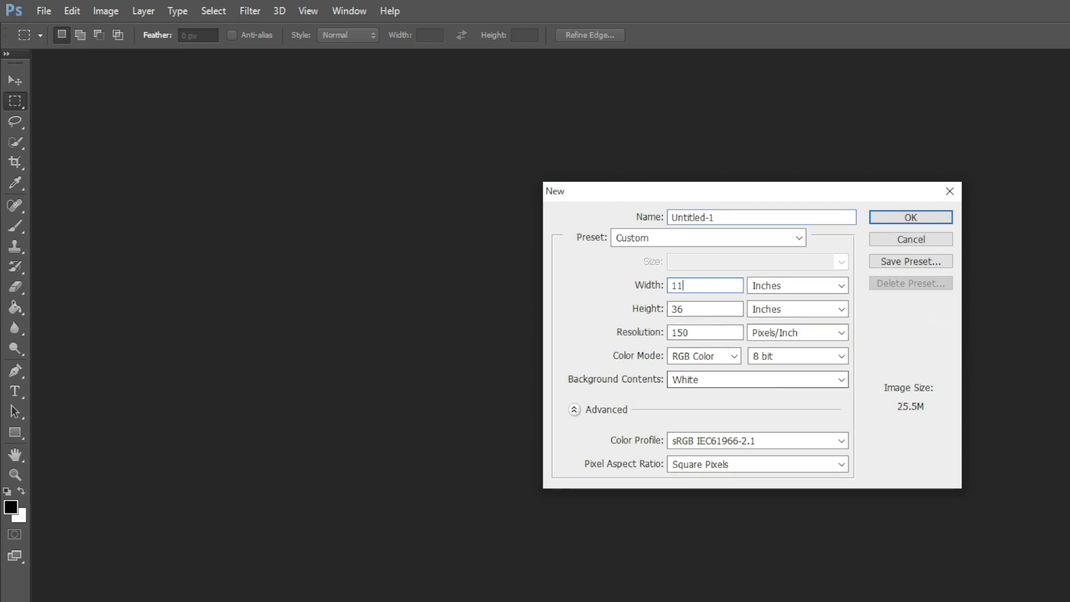
pyautogui.doubleClick(702, 308)
pyautogui.write('17')
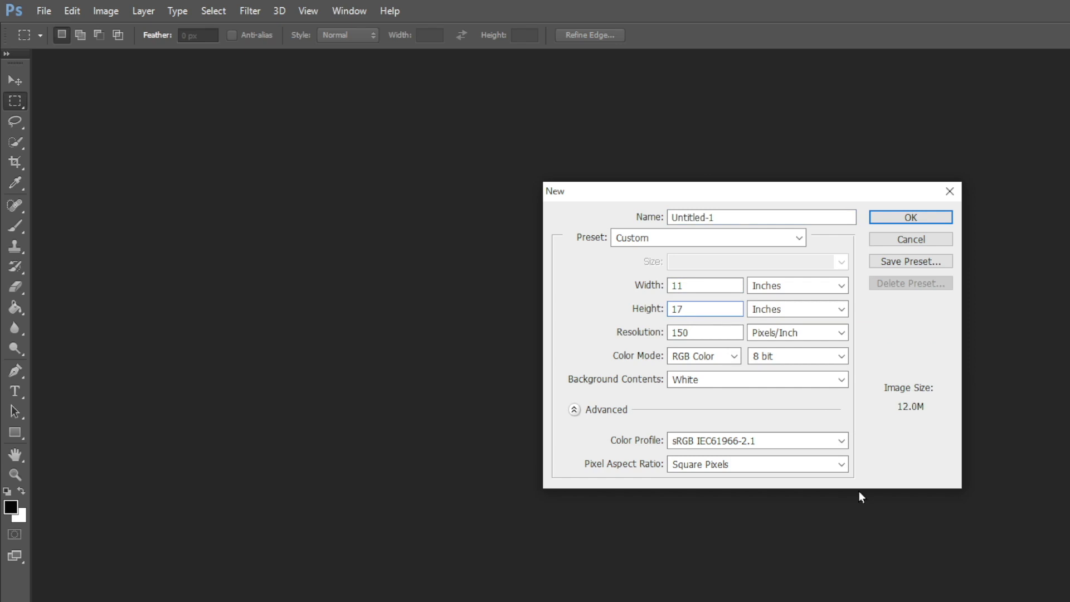
# - Name the new document Date_ODecq and create it
pyautogui.moveTo(734, 217); pyautogui.dragTo(634, 215)
pyautogui.write('Date_ODecq')
pyautogui.click(925, 217)
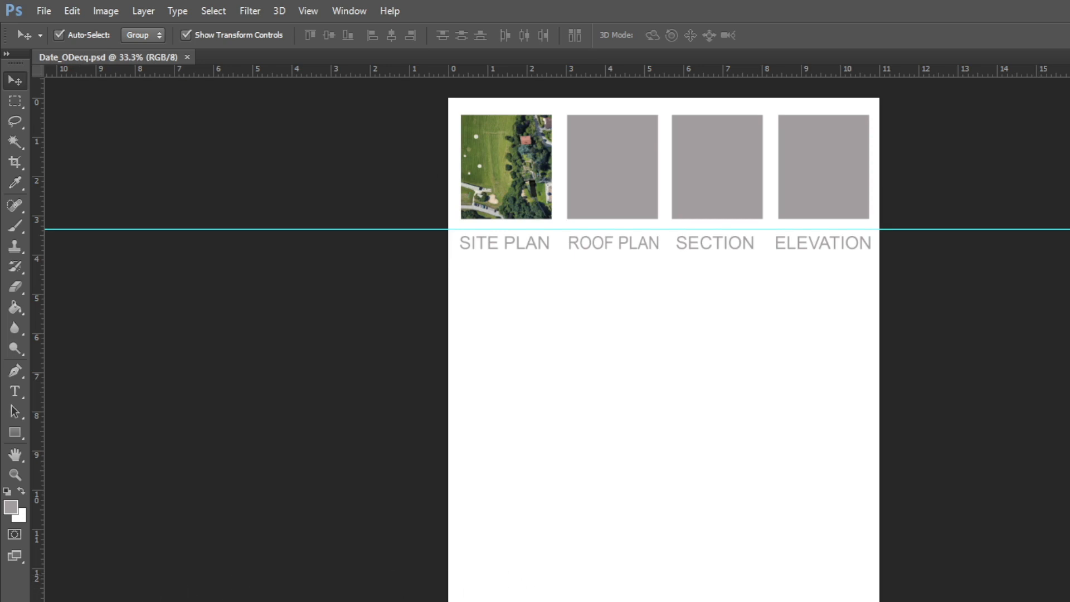
# - Add a vertical guide along the site plan image's outer edge and a horizontal guide about 14 inches down the page
pyautogui.moveTo(37, 585); pyautogui.dragTo(461, 570)
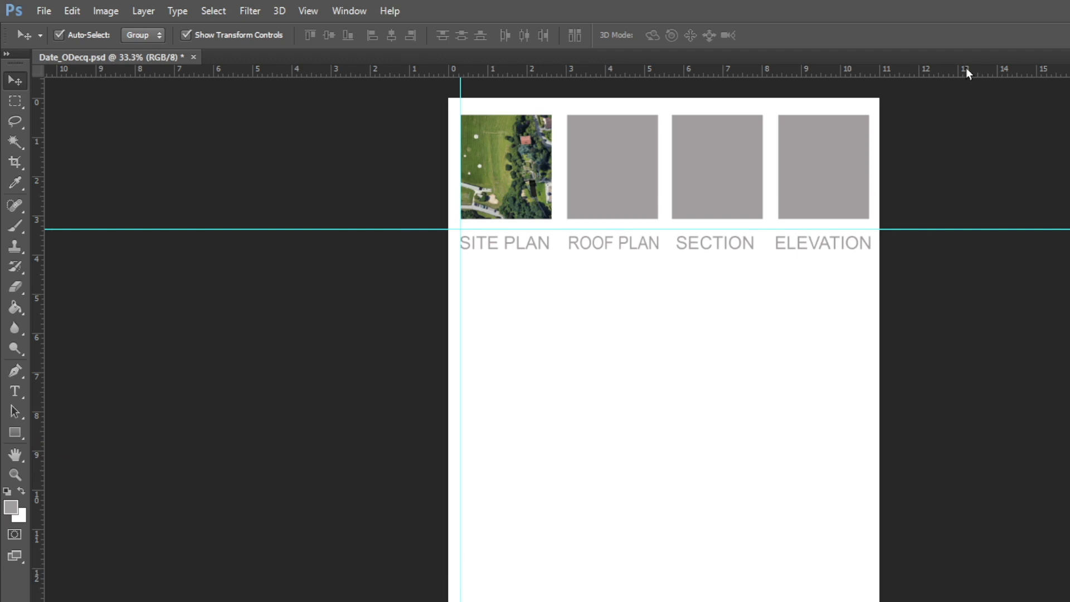
pyautogui.moveTo(965, 68); pyautogui.dragTo(947, 601)
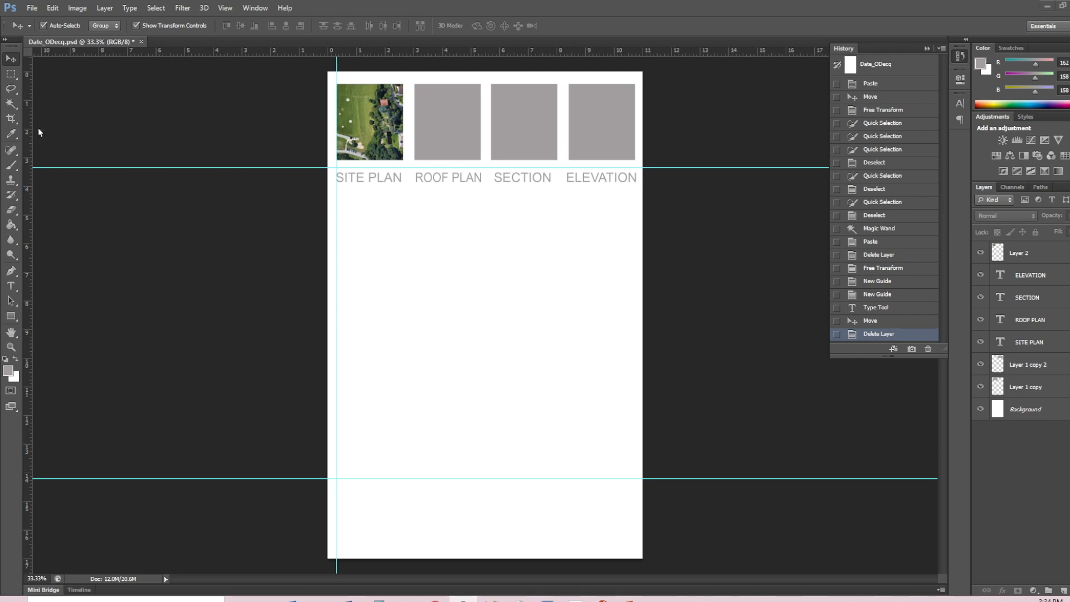
pyautogui.click(226, 8)
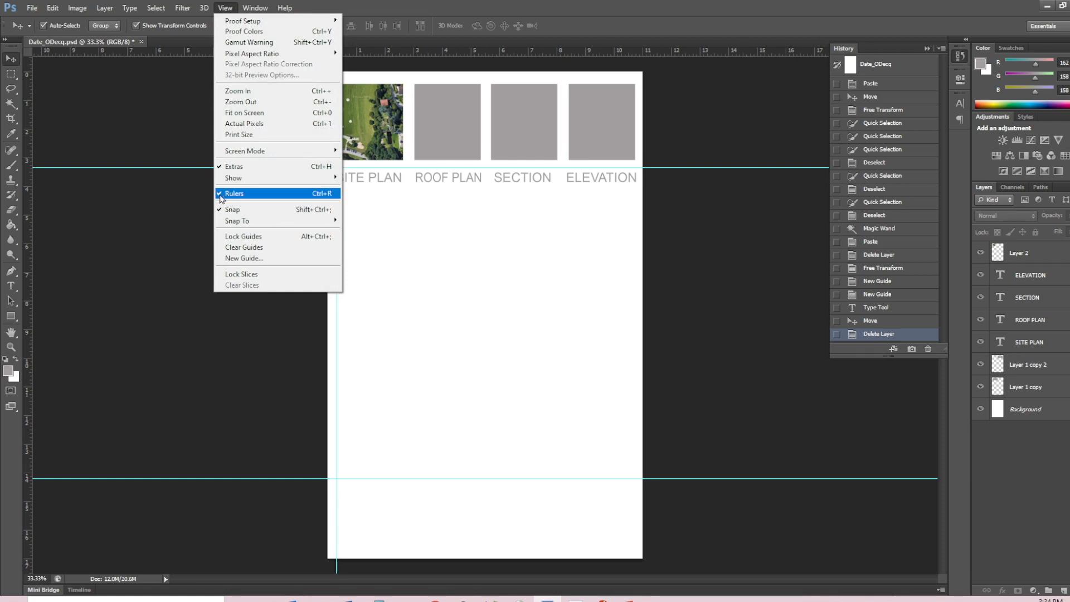
pyautogui.moveTo(258, 8)
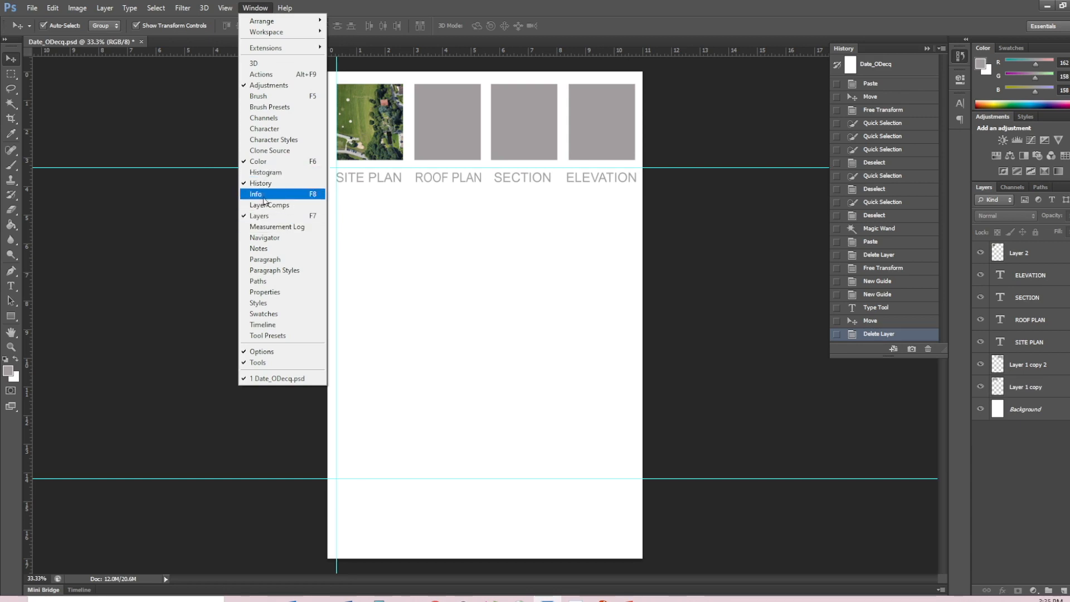
pyautogui.click(1013, 449)
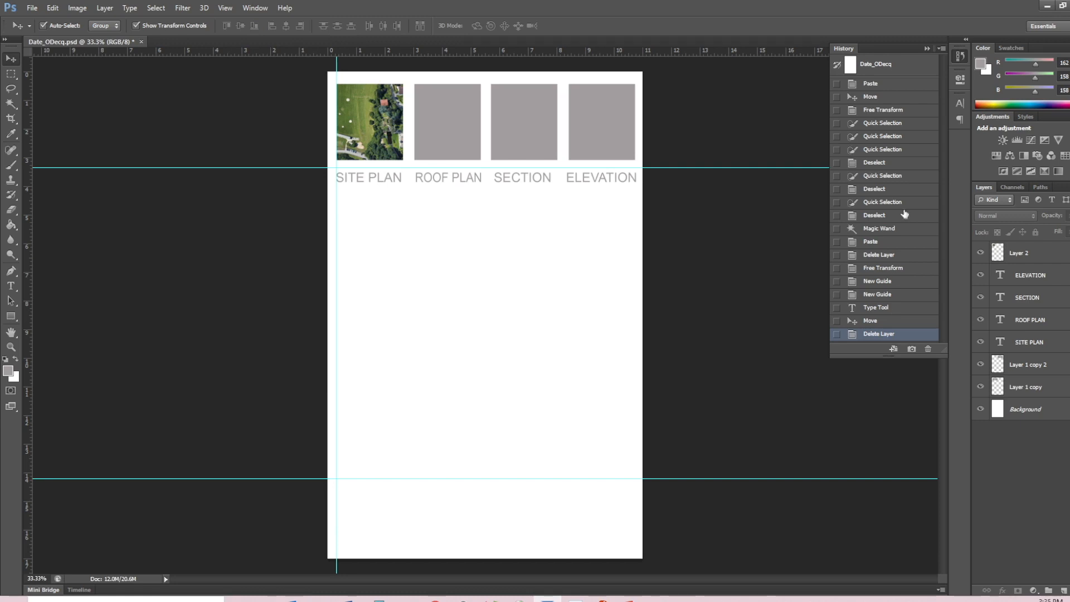
# - Step back through the history states as far as the image paste, and restore the latest Delete Layer state
pyautogui.click(882, 162)
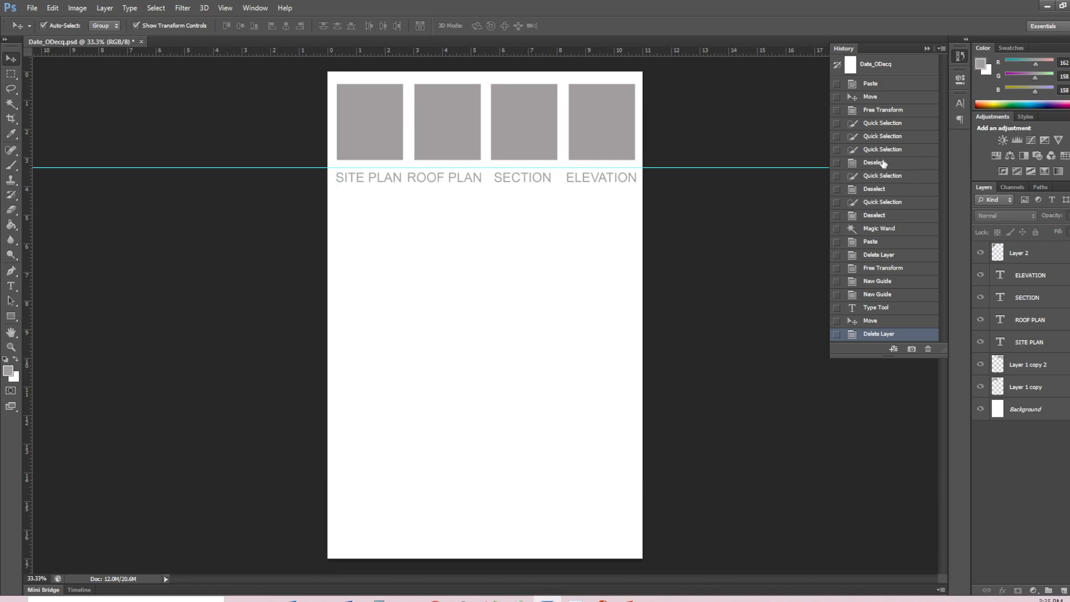
pyautogui.click(884, 111)
pyautogui.click(869, 85)
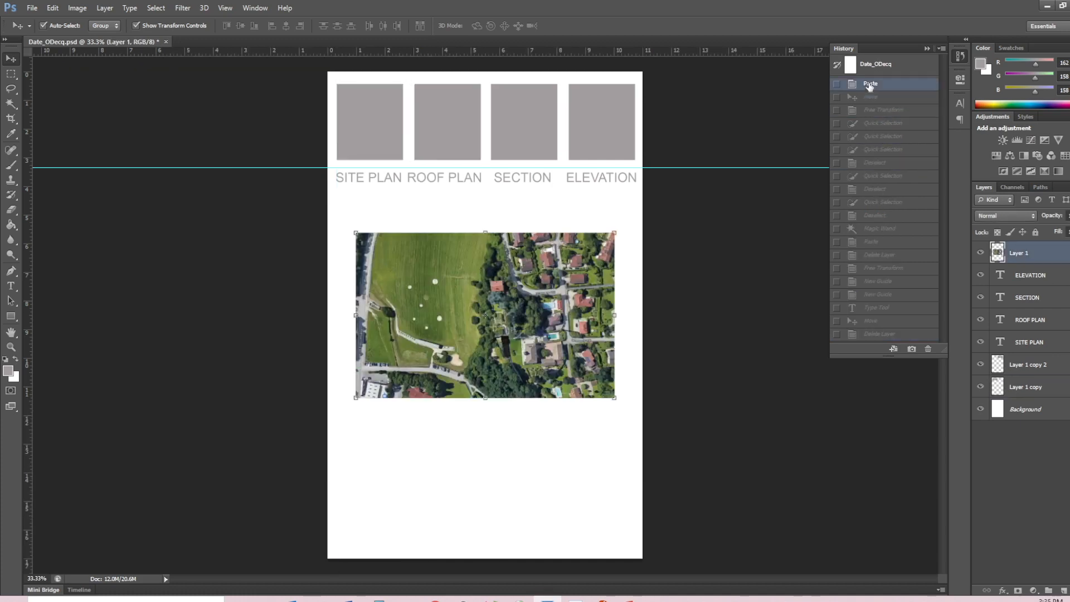
pyautogui.click(874, 216)
pyautogui.click(888, 334)
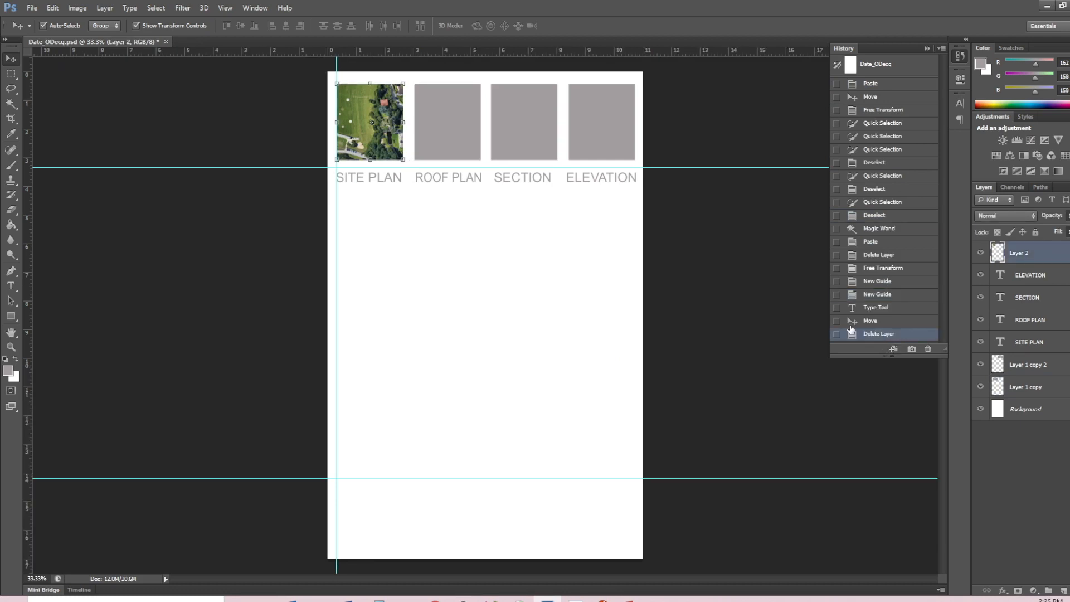
# - Add a vertical guide at the ELEVATION box's outer edge and horizontal guides along the image boxes' upper edge and about 16 inches down
pyautogui.moveTo(25, 276); pyautogui.dragTo(636, 285)
pyautogui.moveTo(528, 51); pyautogui.dragTo(500, 537)
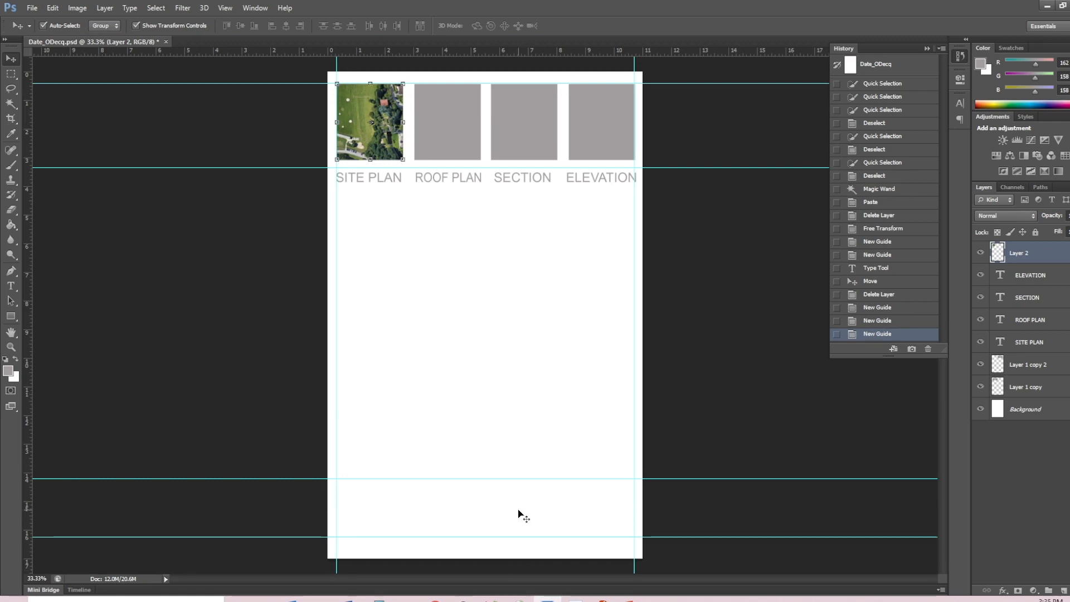
# - Add the text "Title" between the two lowest horizontal guides and set its font size to 72 pt
pyautogui.click(10, 289)
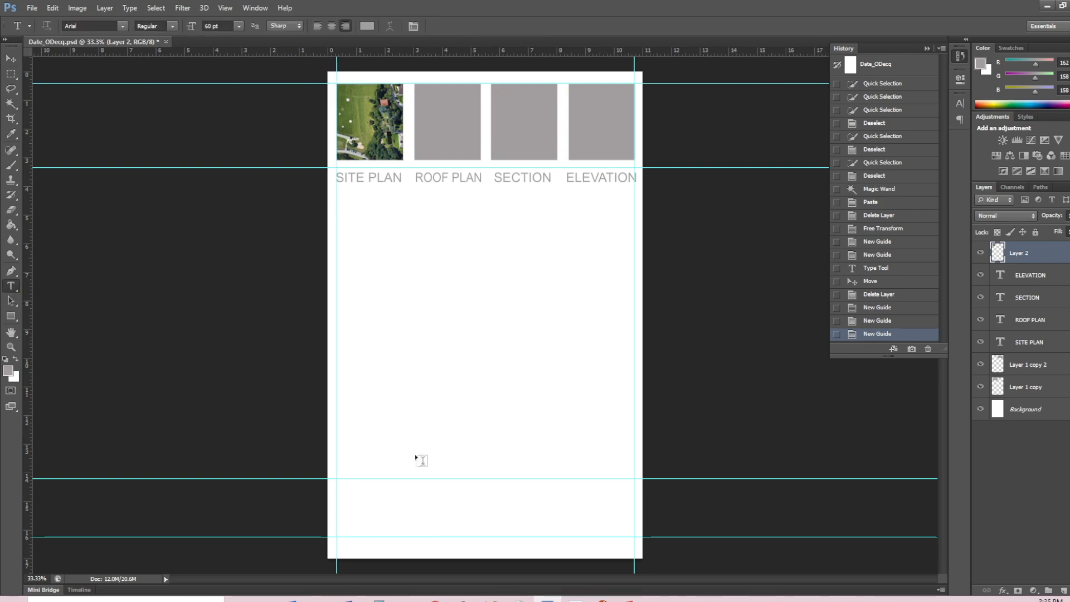
pyautogui.click(375, 509)
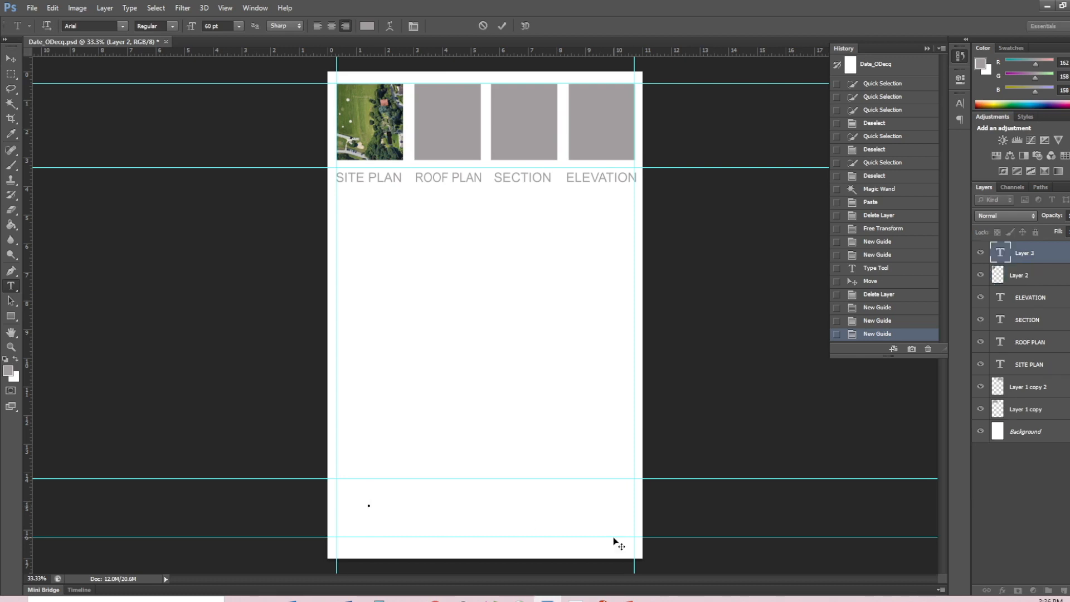
pyautogui.write('Title')
pyautogui.hotkey('ctrl', 'a')
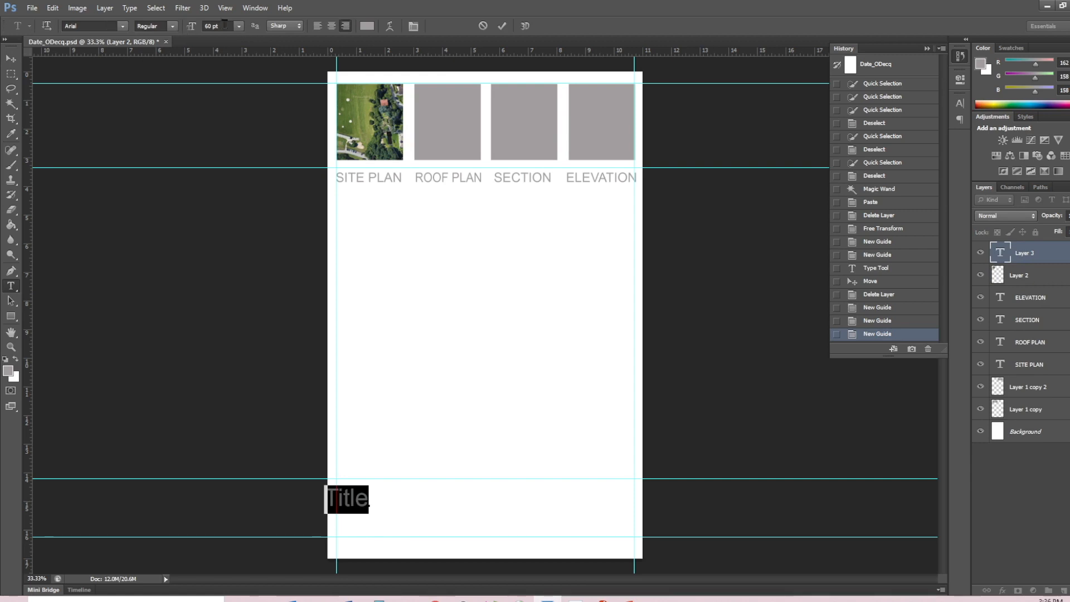
pyautogui.click(241, 29)
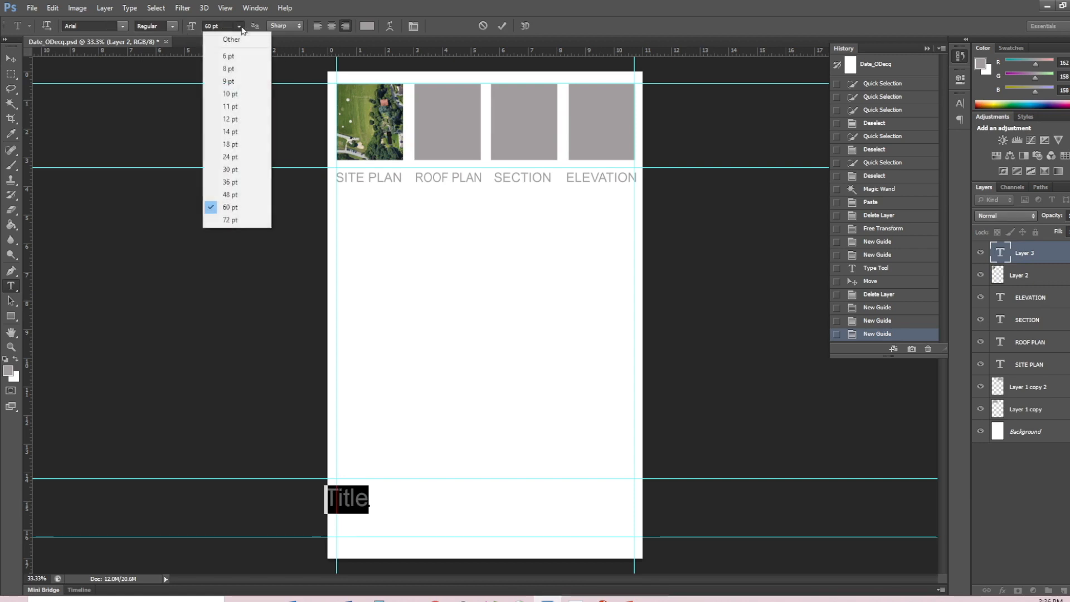
pyautogui.click(227, 224)
# - Move the Title text near the page's horizontal centre, between the two lowest guides, and deselect it
pyautogui.click(11, 58)
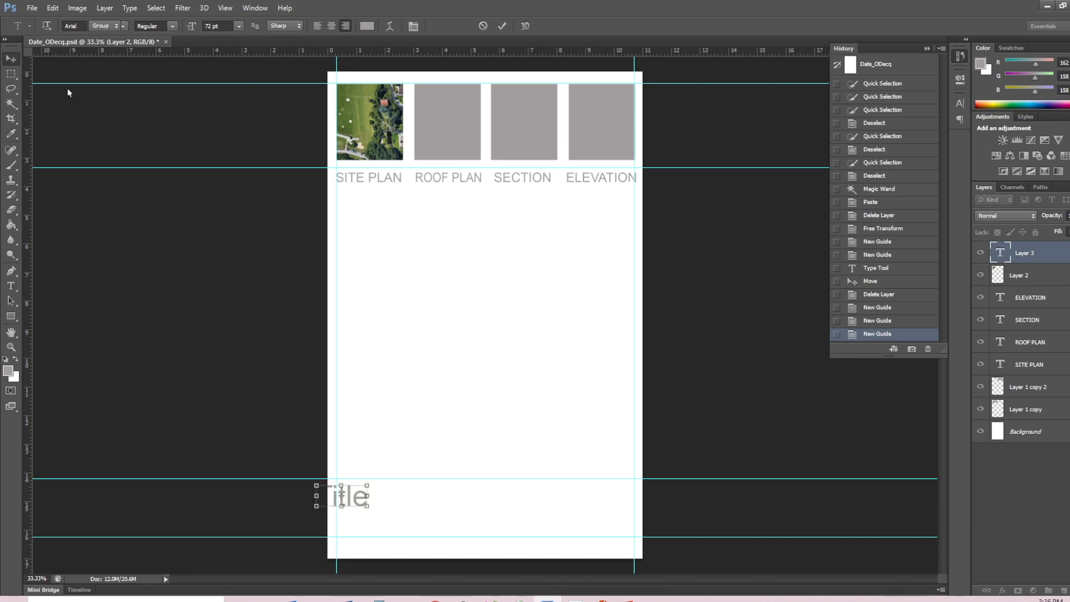
pyautogui.moveTo(351, 501); pyautogui.dragTo(487, 515)
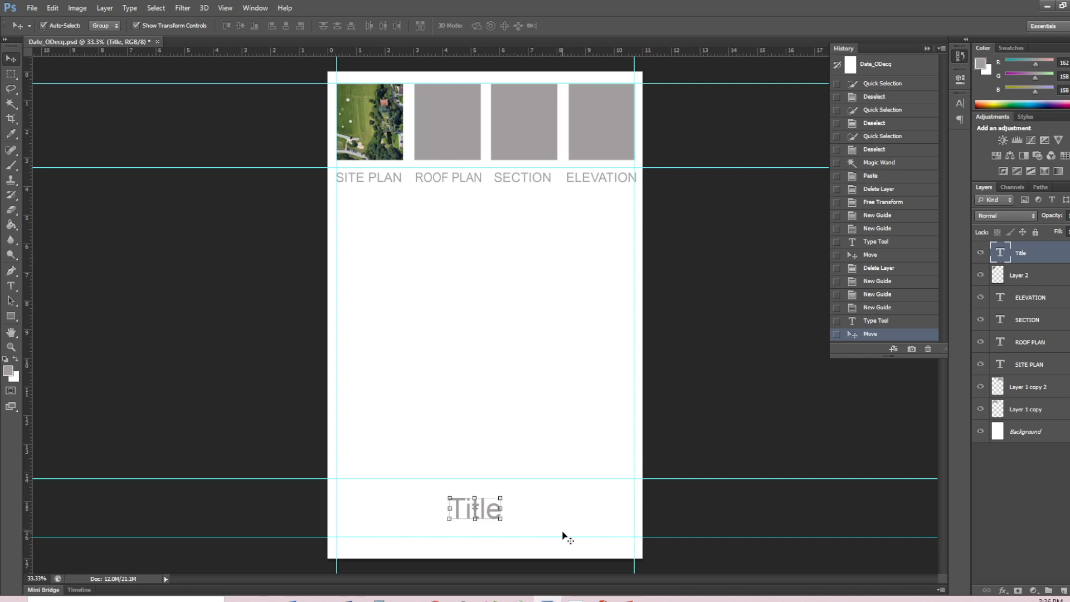
pyautogui.click(538, 373)
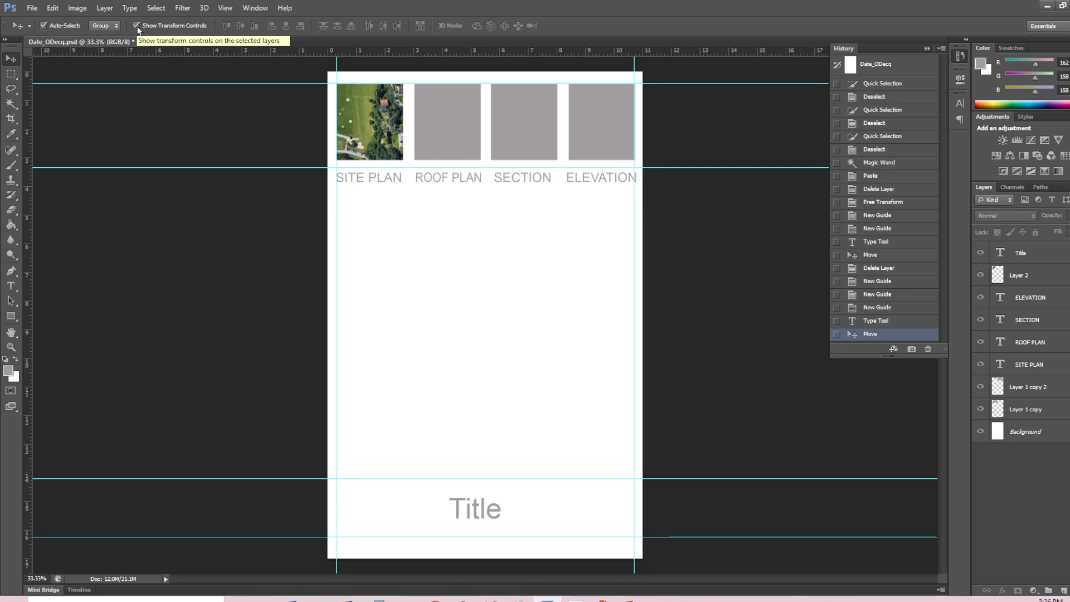
# - Select the images, labels and Title text one by one to examine which layer each belongs to
pyautogui.click(391, 129)
pyautogui.click(443, 132)
pyautogui.click(535, 130)
pyautogui.click(508, 179)
pyautogui.click(442, 184)
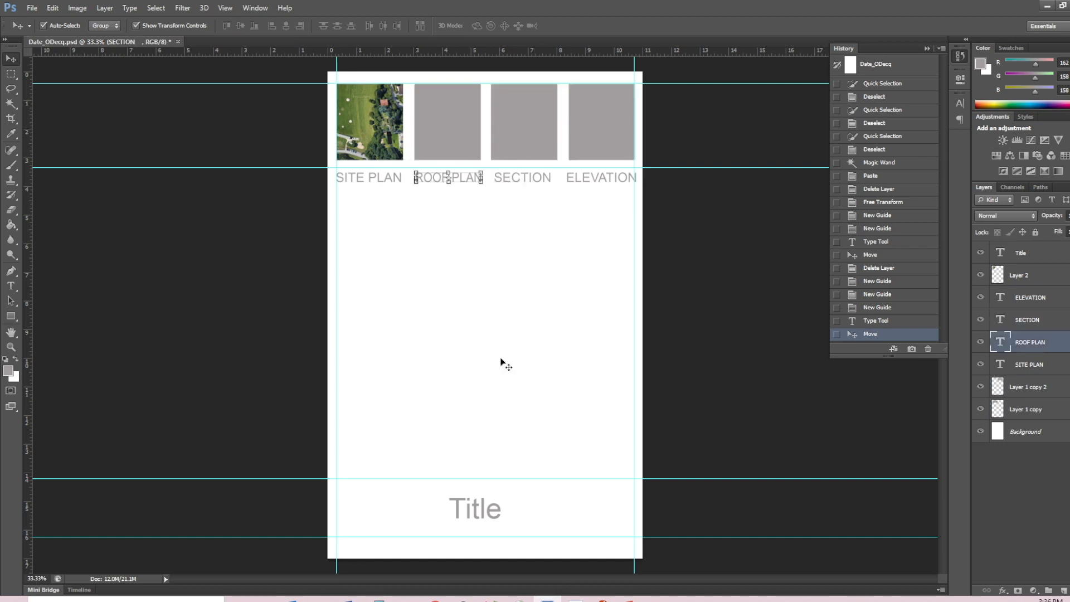
pyautogui.click(470, 513)
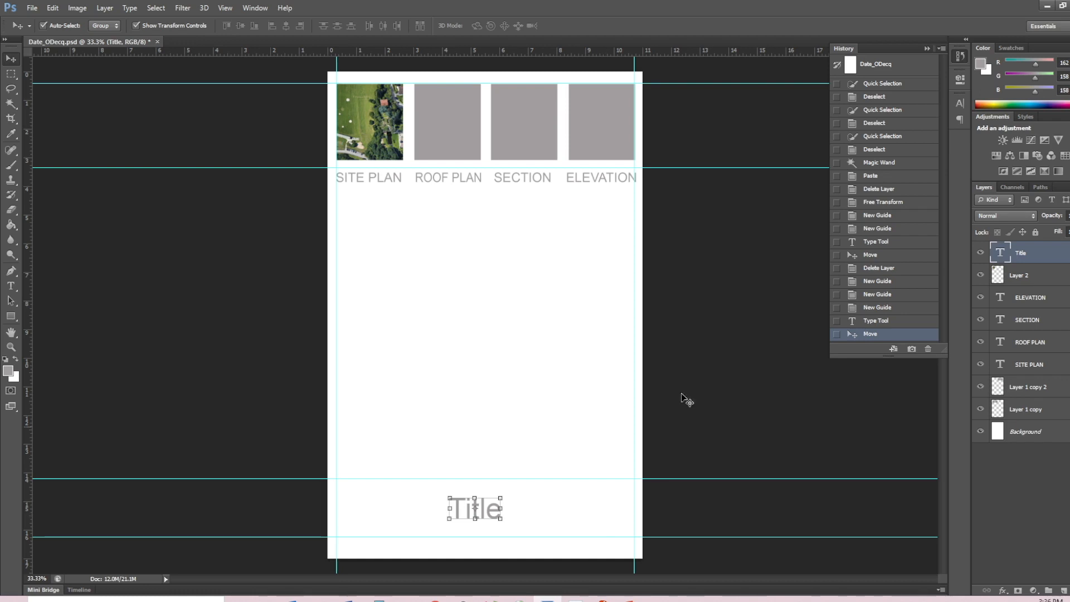
pyautogui.click(1032, 299)
pyautogui.click(1032, 344)
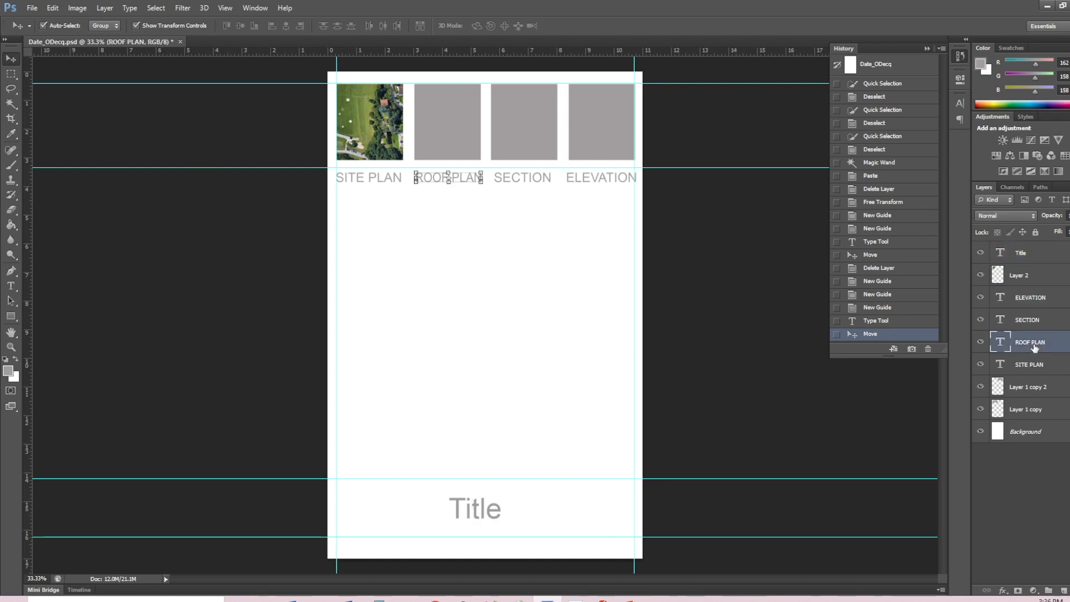
# - Hide the transform controls, try the canvas without them, and show them again
pyautogui.click(136, 26)
pyautogui.click(410, 99)
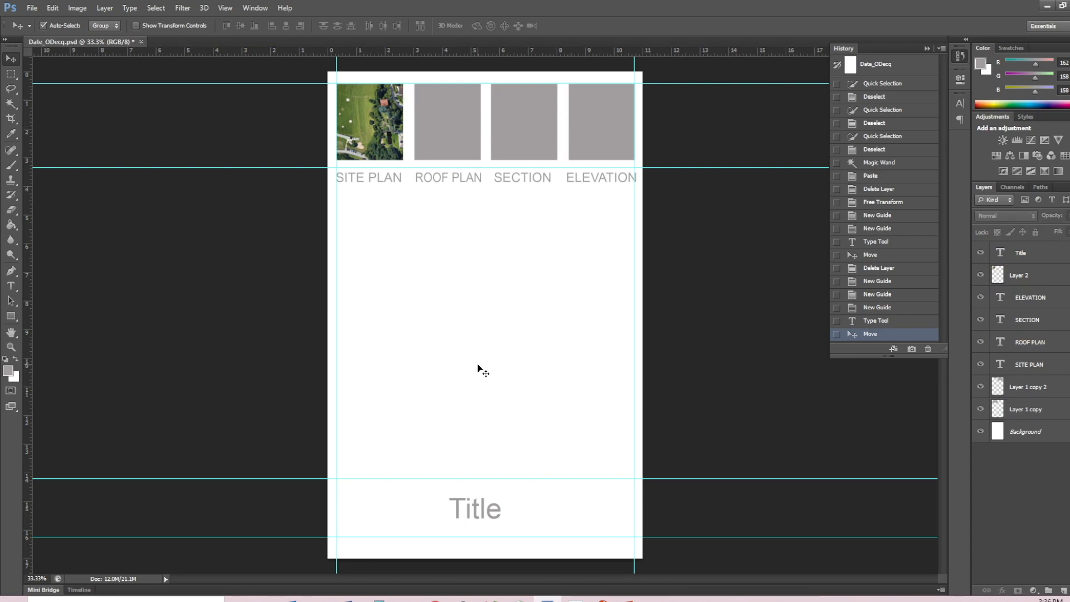
pyautogui.click(136, 26)
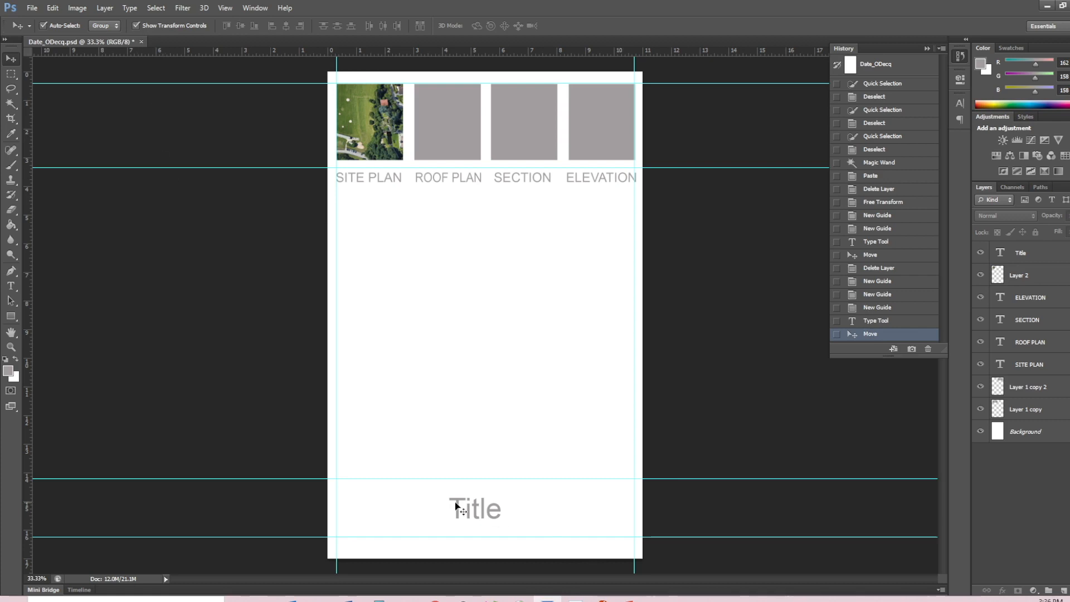
# - Scale the Title text to about 220%, fit it between the two lowest guides, and apply the transformation
pyautogui.click(471, 510)
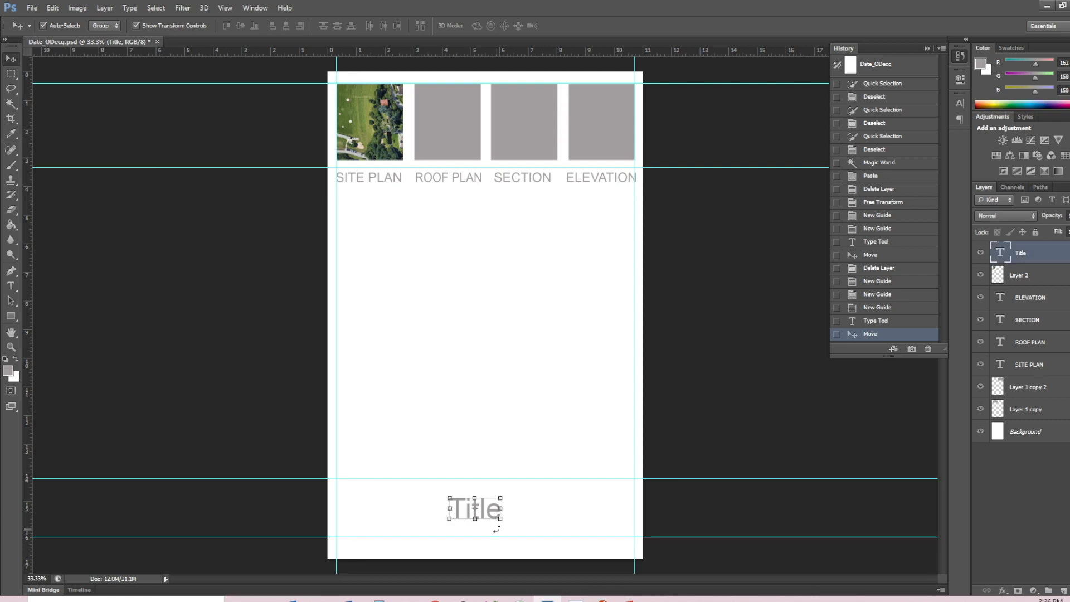
pyautogui.moveTo(500, 498); pyautogui.dragTo(552, 454)
pyautogui.moveTo(534, 501); pyautogui.dragTo(513, 522)
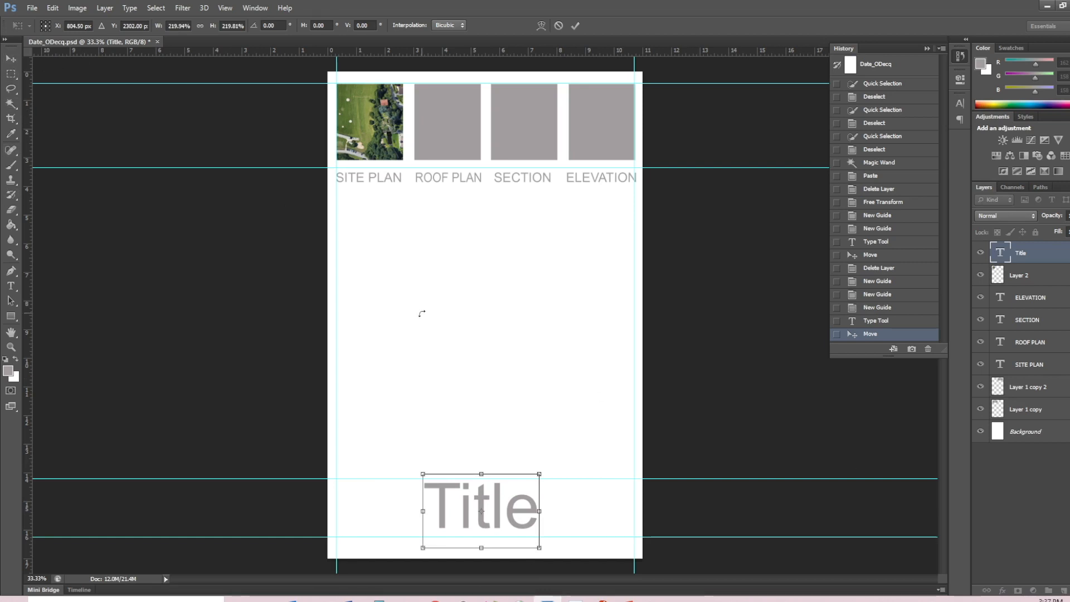
pyautogui.click(9, 65)
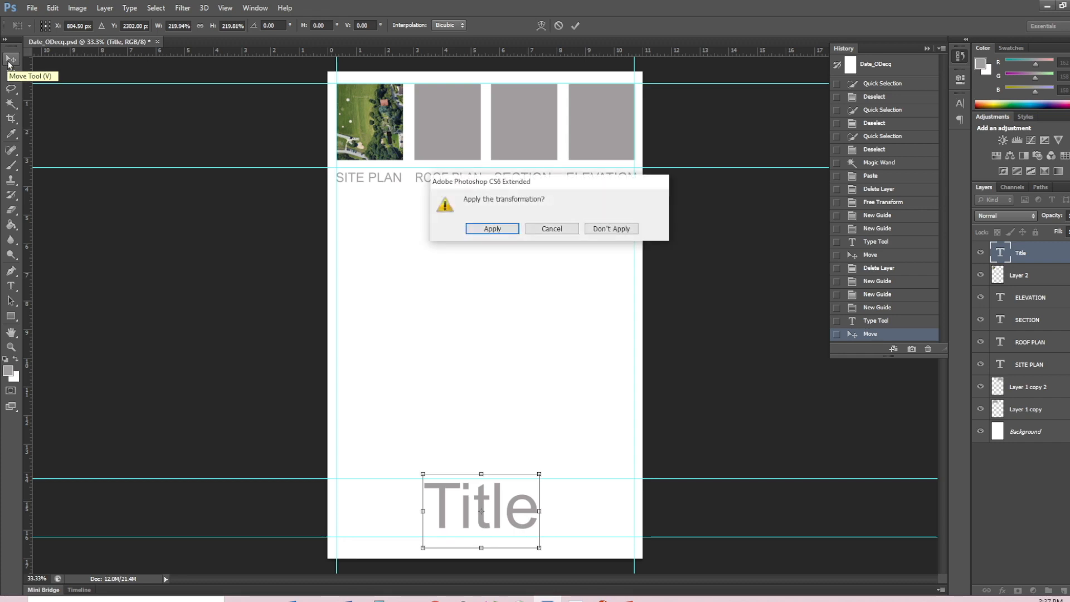
pyautogui.click(493, 228)
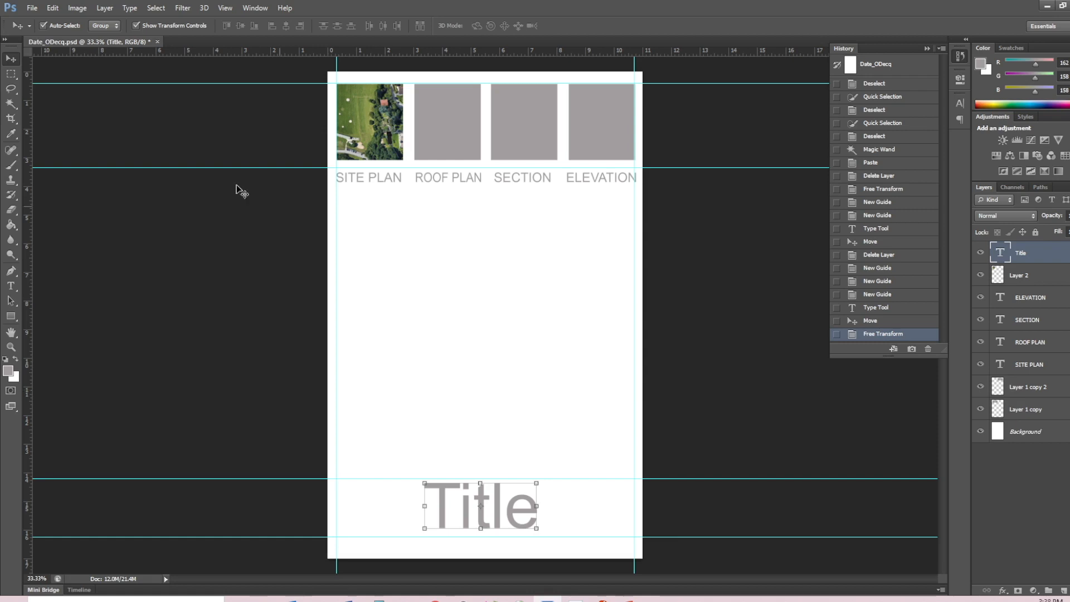
# - Draw a paragraph text box about 4 by 3 inches above the Title text and set its font size to 12 pt
pyautogui.click(11, 285)
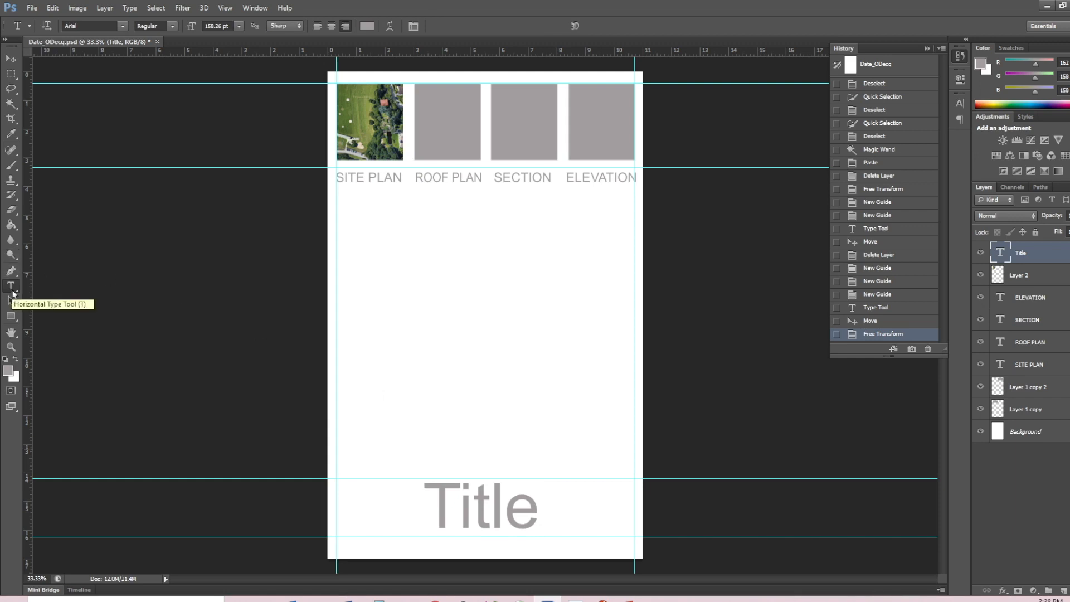
pyautogui.moveTo(508, 387); pyautogui.dragTo(623, 472)
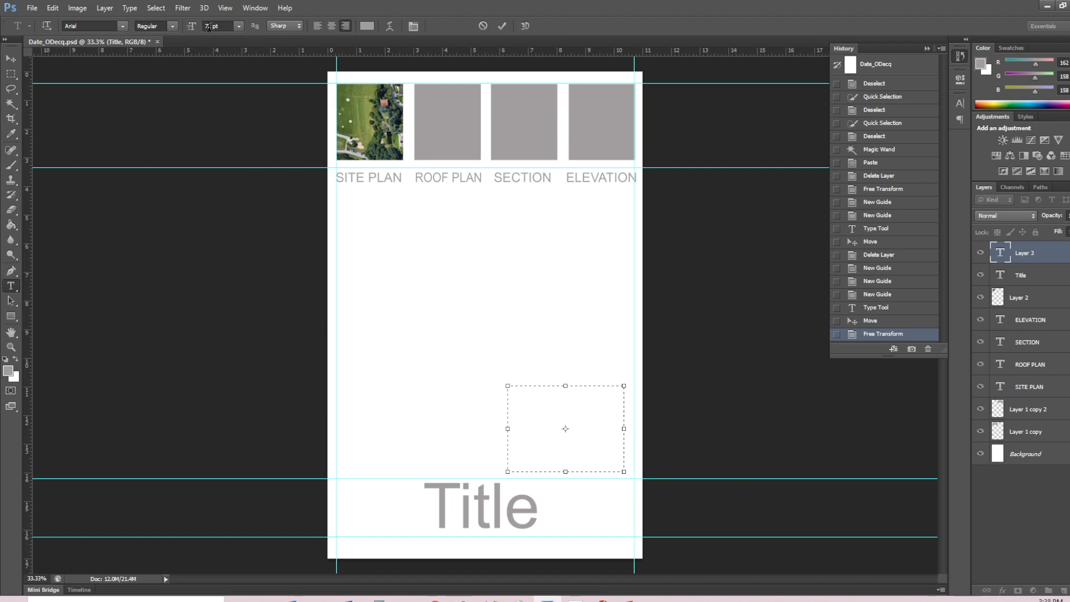
pyautogui.write('1')
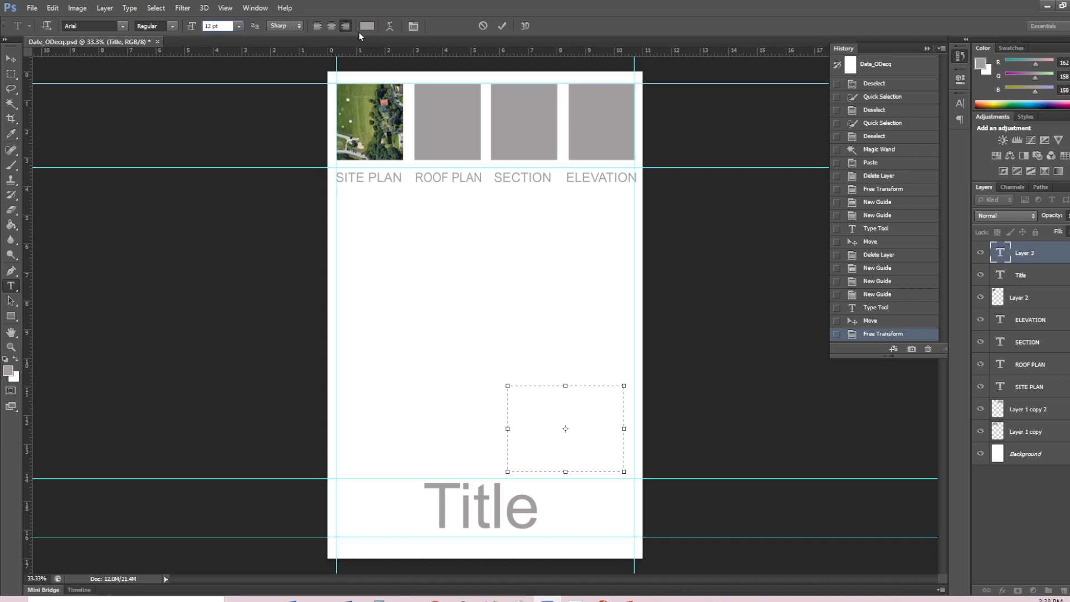
pyautogui.press('Return')
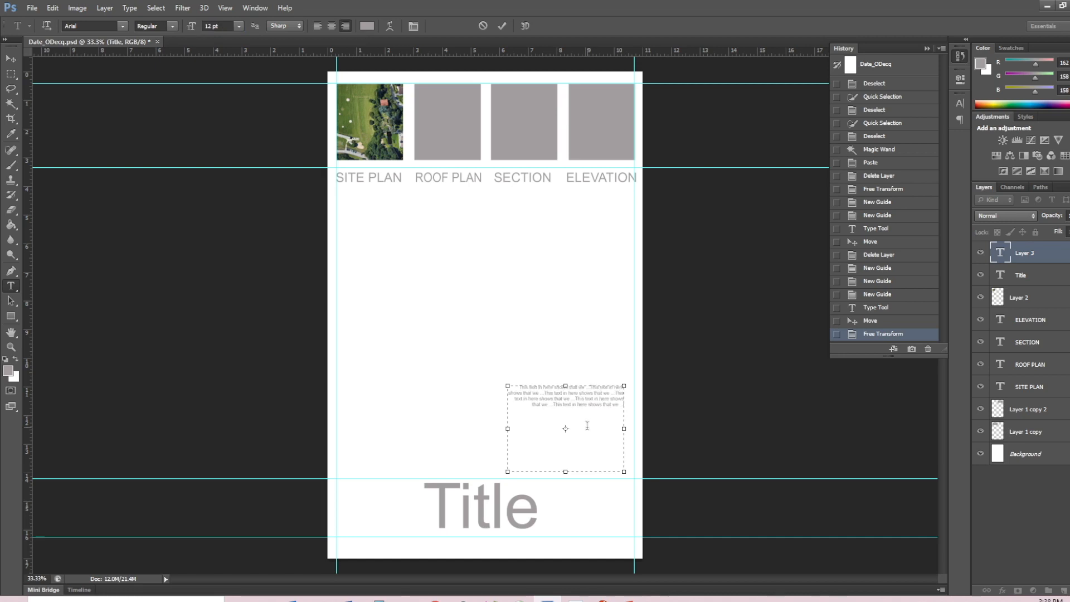
# - Select all of the paragraph text and set its colour to near-black #0f0e0e
pyautogui.hotkey('ctrl', 'a')
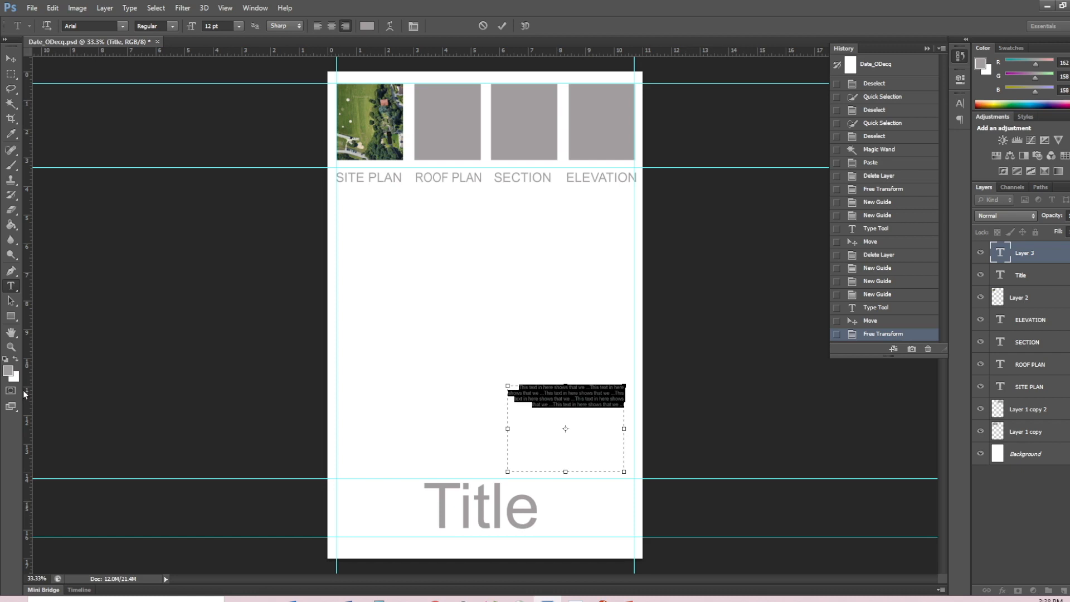
pyautogui.click(9, 372)
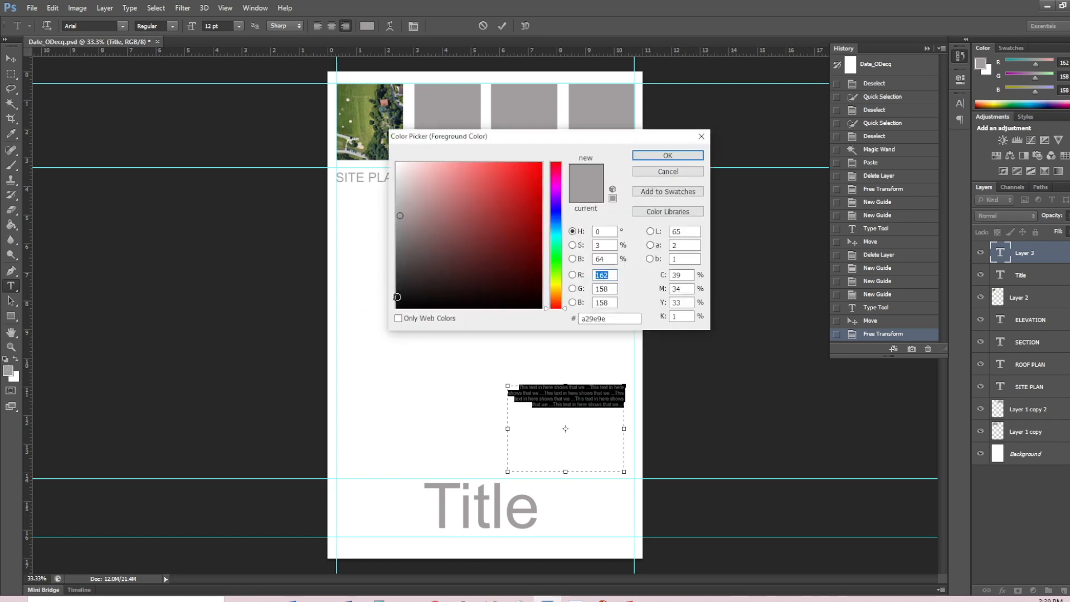
pyautogui.click(402, 300)
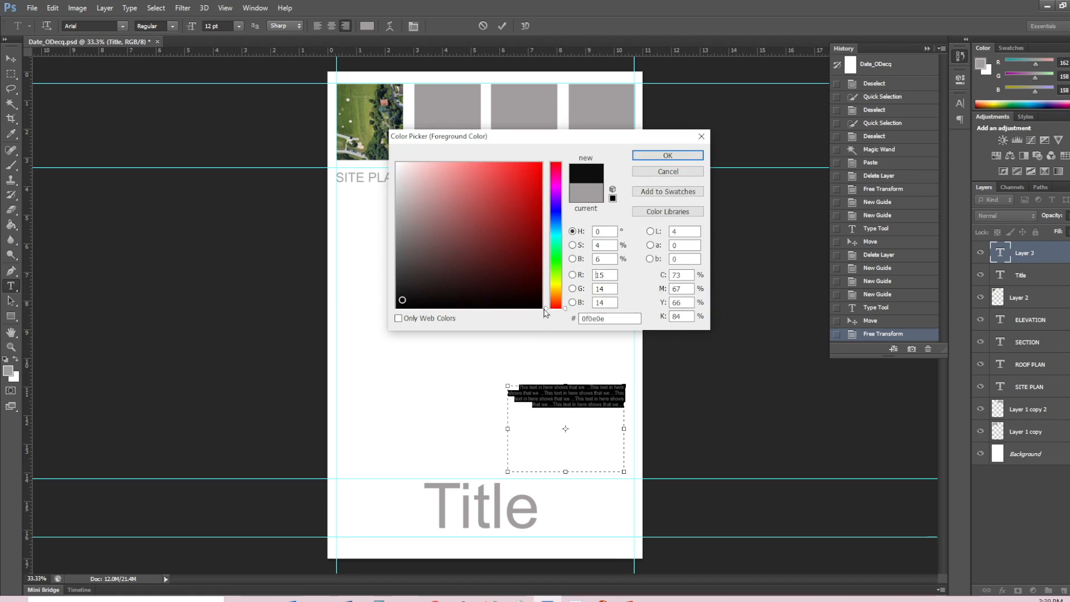
pyautogui.moveTo(546, 309)
pyautogui.mouseDown()
pyautogui.moveTo(547, 221)
pyautogui.moveTo(549, 316)
pyautogui.mouseUp()
pyautogui.click(653, 159)
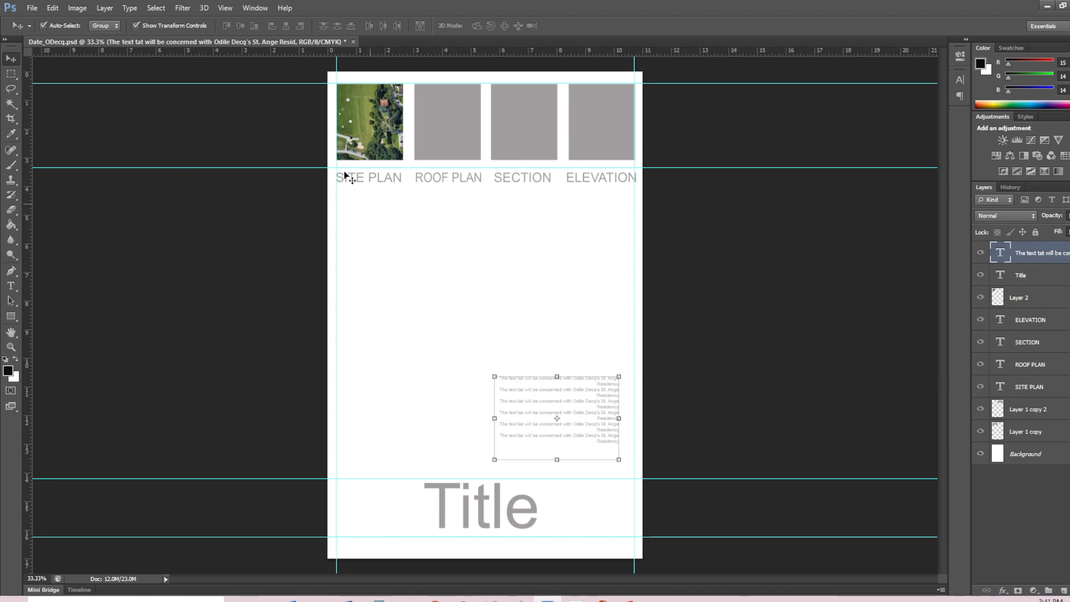
# - Justify the paragraph text with its last lines centred, and remove the line breaks between its first sentences
pyautogui.click(246, 8)
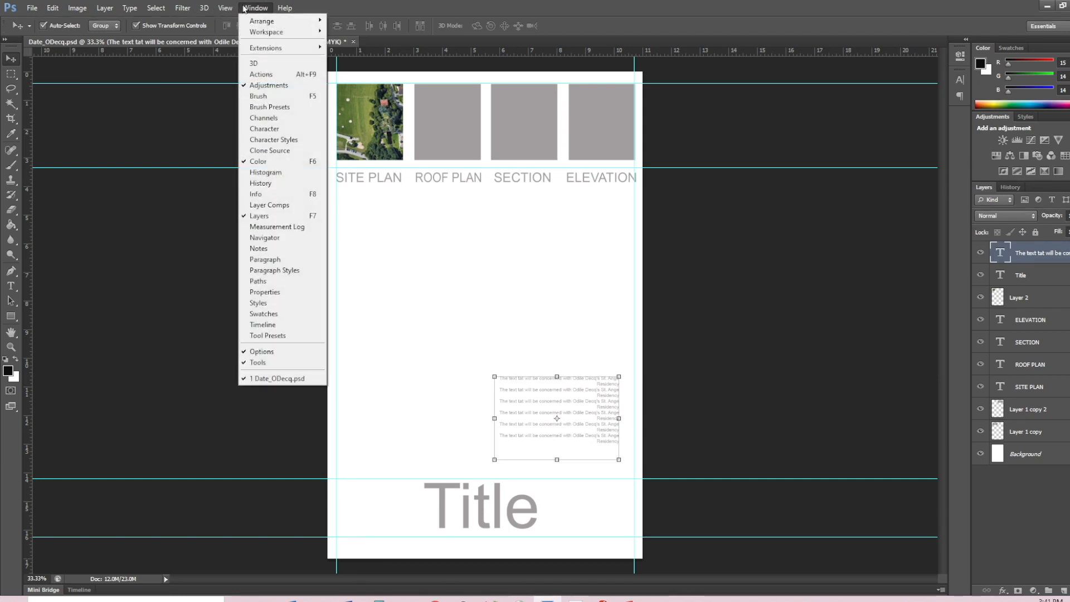
pyautogui.click(249, 260)
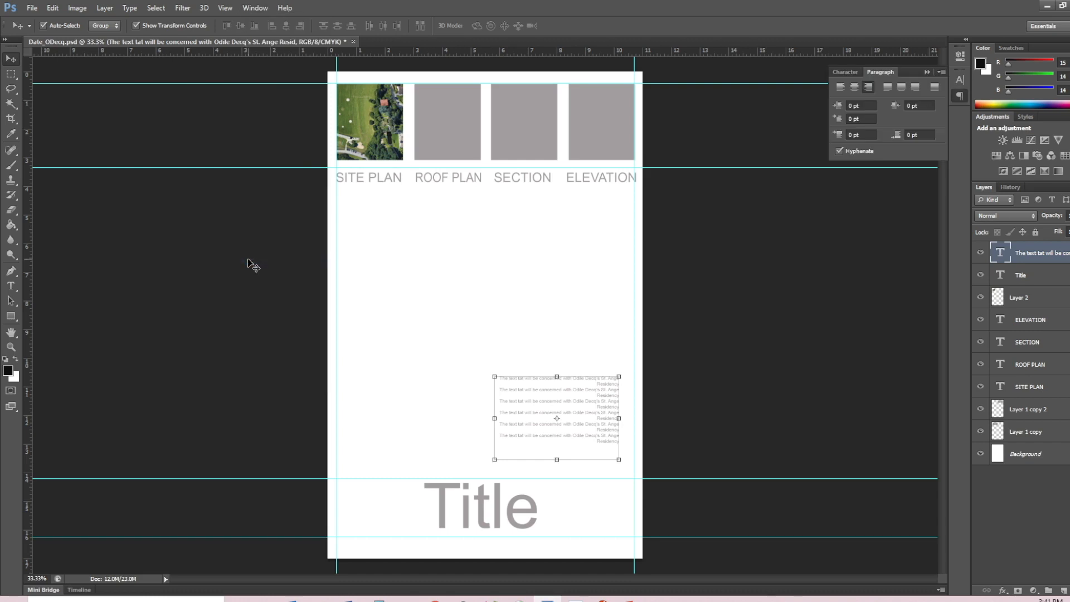
pyautogui.click(10, 286)
pyautogui.moveTo(504, 377); pyautogui.dragTo(617, 423)
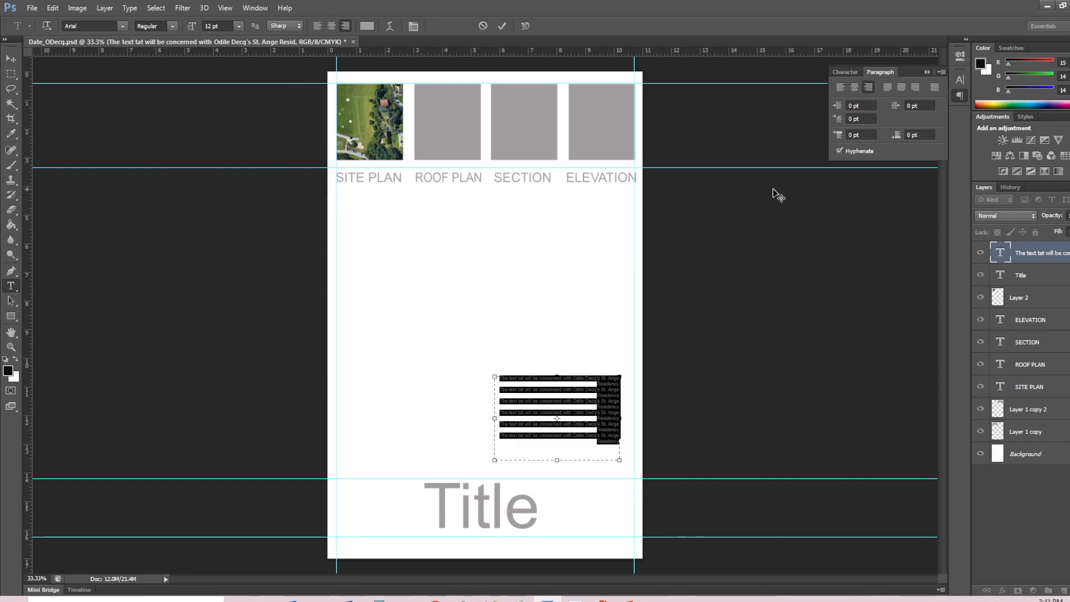
pyautogui.click(888, 90)
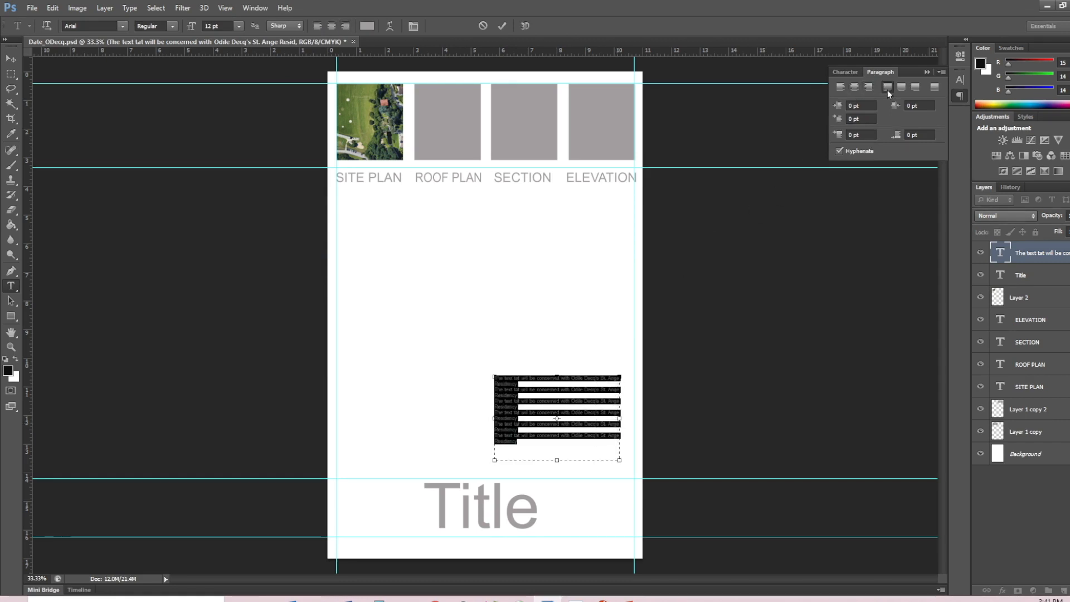
pyautogui.click(899, 88)
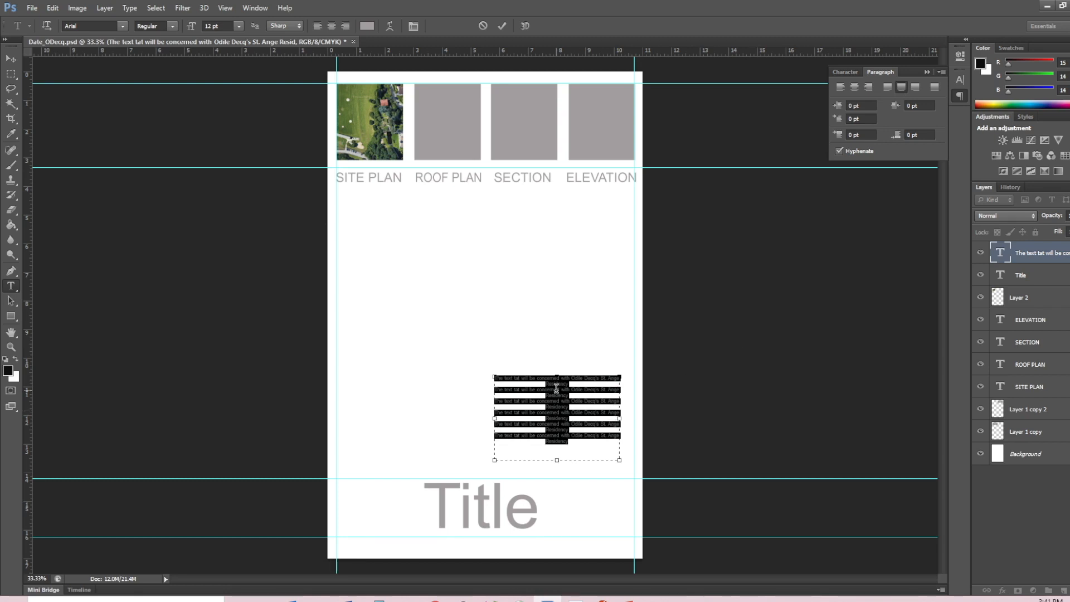
pyautogui.click(574, 384)
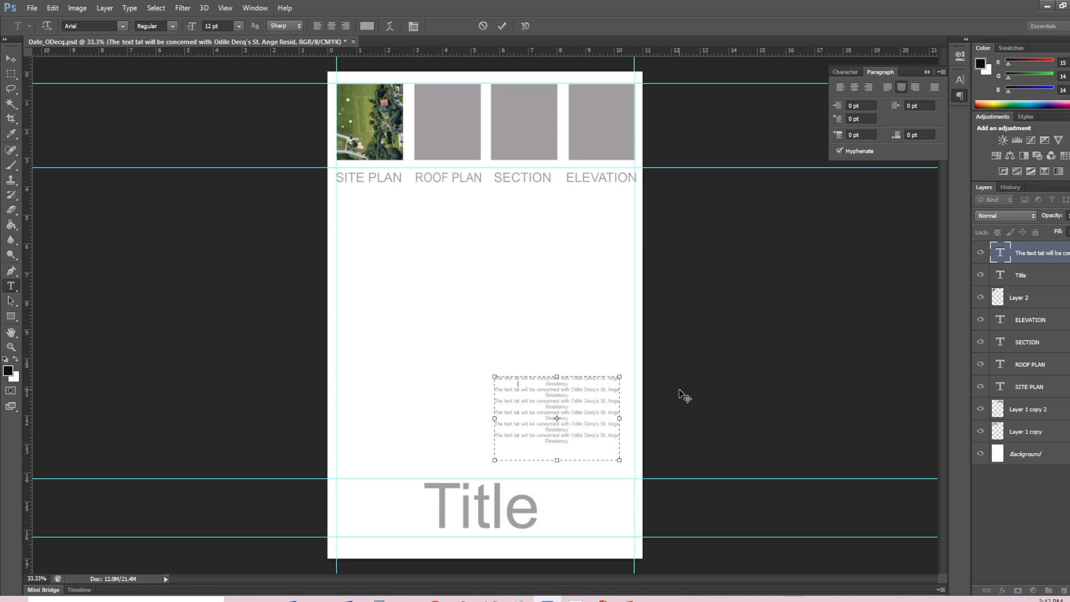
pyautogui.press('Delete')
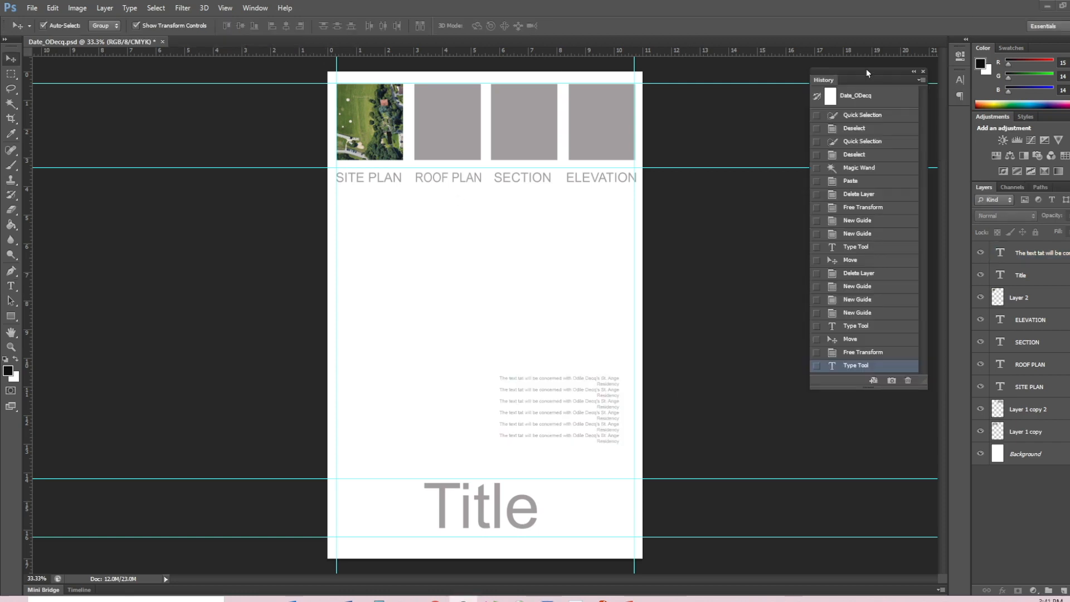
# - Dock the floating History panel in the same group as Layers, and bring the layer list back to the front
pyautogui.moveTo(863, 75); pyautogui.dragTo(770, 183)
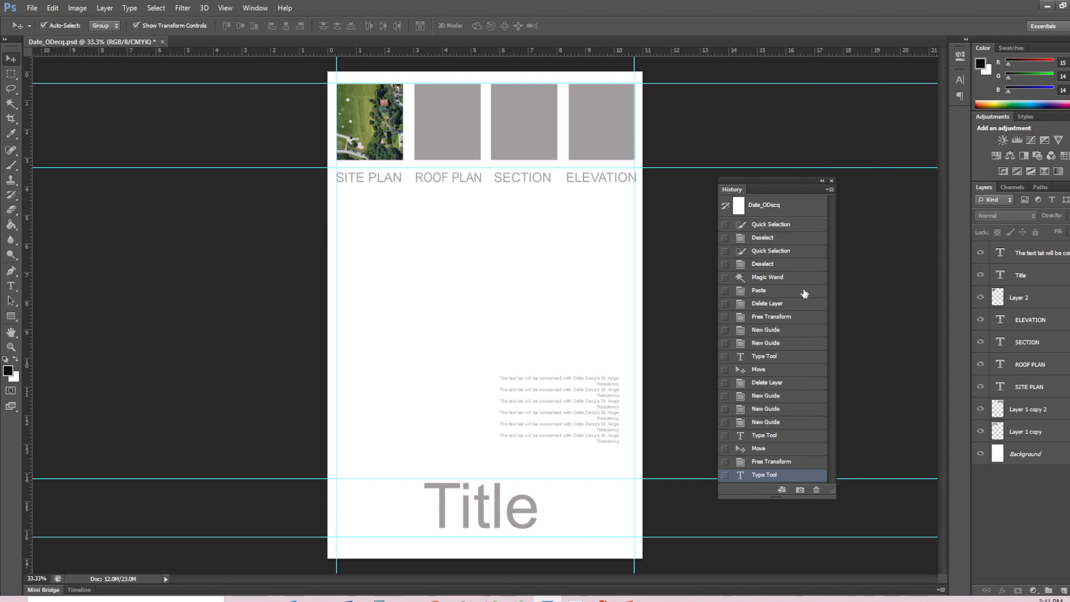
pyautogui.moveTo(728, 193); pyautogui.dragTo(1061, 191)
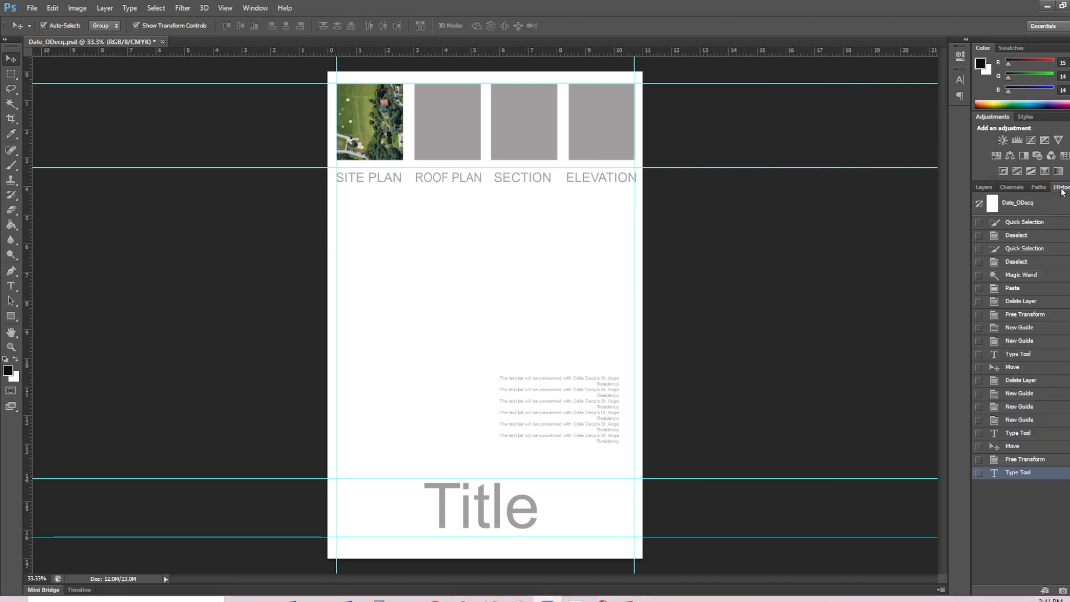
pyautogui.click(983, 187)
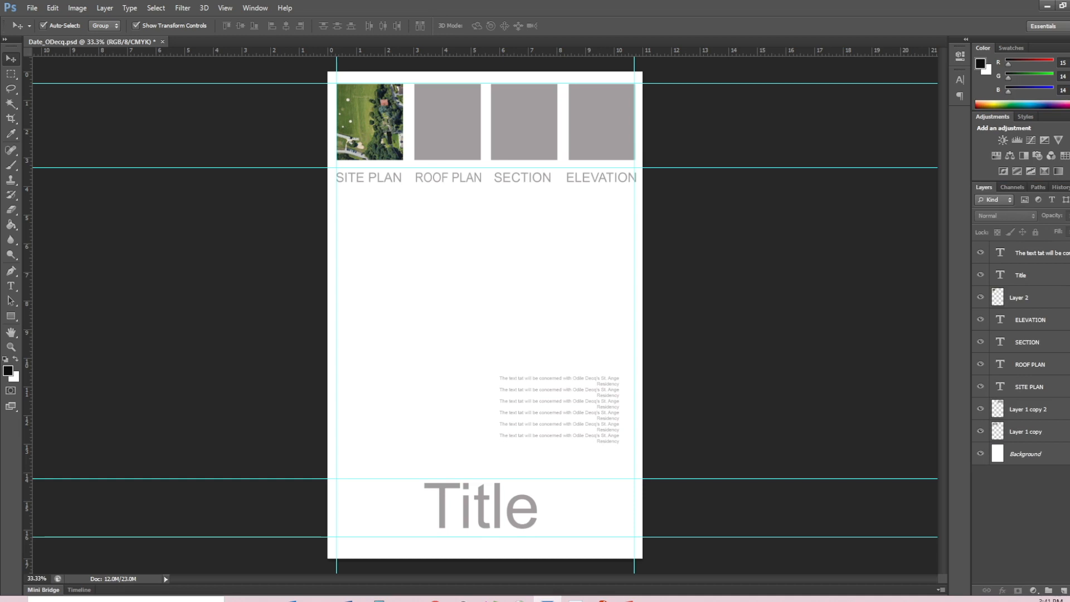
# - Detach the Channels and Paths panels from the Layers group and close both
pyautogui.moveTo(1009, 186); pyautogui.dragTo(794, 232)
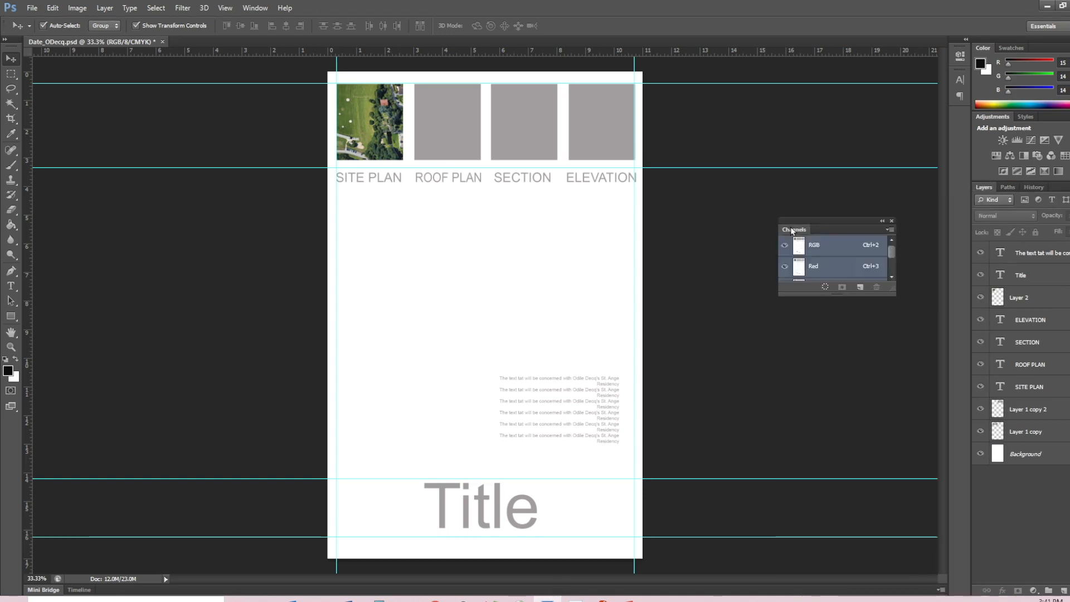
pyautogui.click(891, 222)
pyautogui.moveTo(1006, 190); pyautogui.dragTo(755, 245)
pyautogui.click(864, 244)
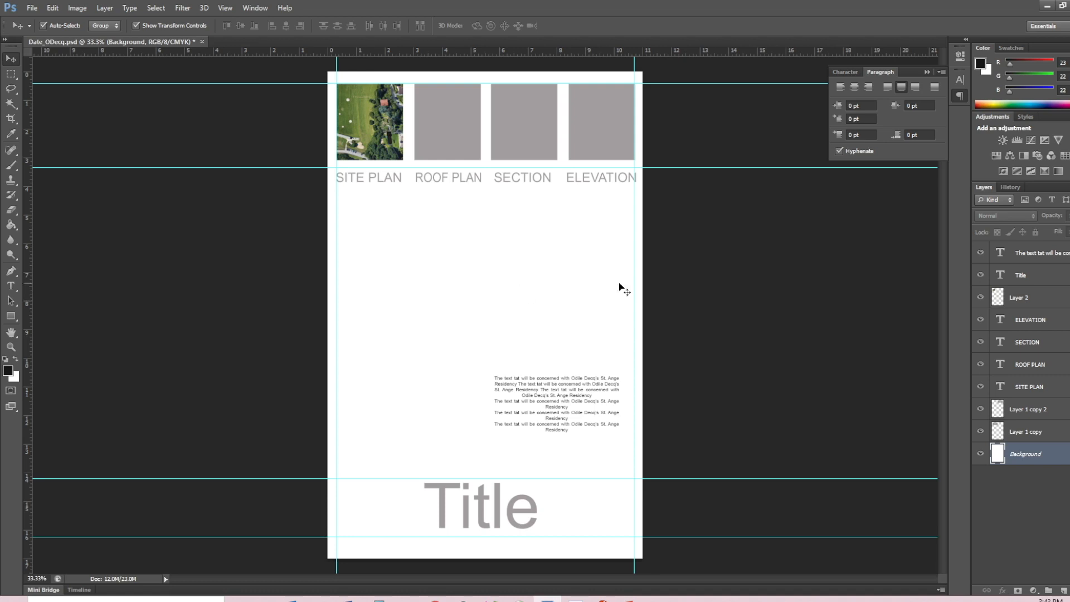
# - Convert the locked Background into a regular layer and fill it with light grey #d0cece using the Paint Bucket
pyautogui.doubleClick(1033, 458)
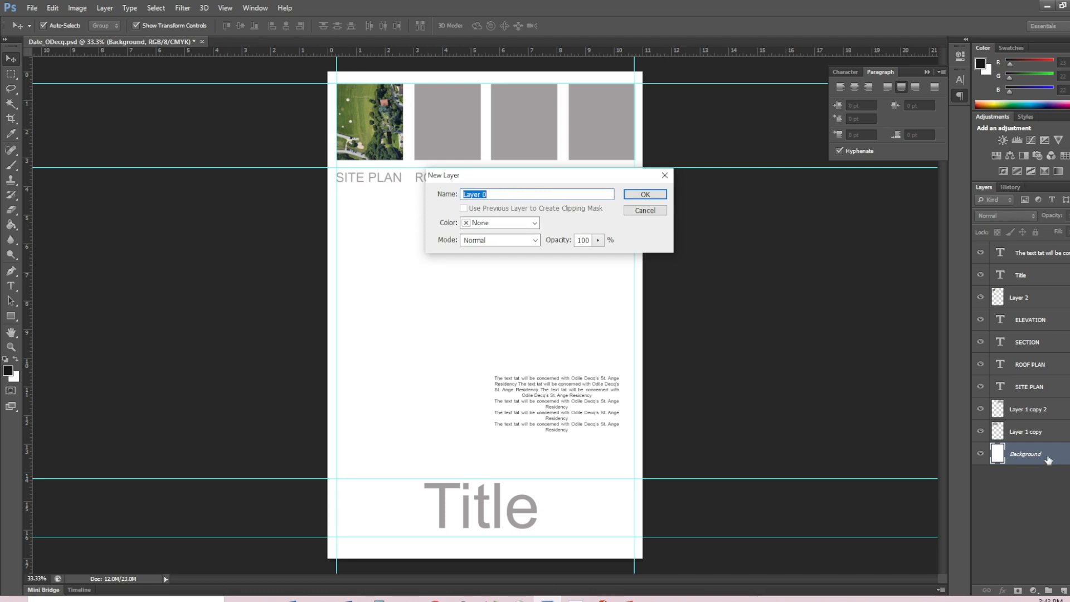
pyautogui.click(651, 200)
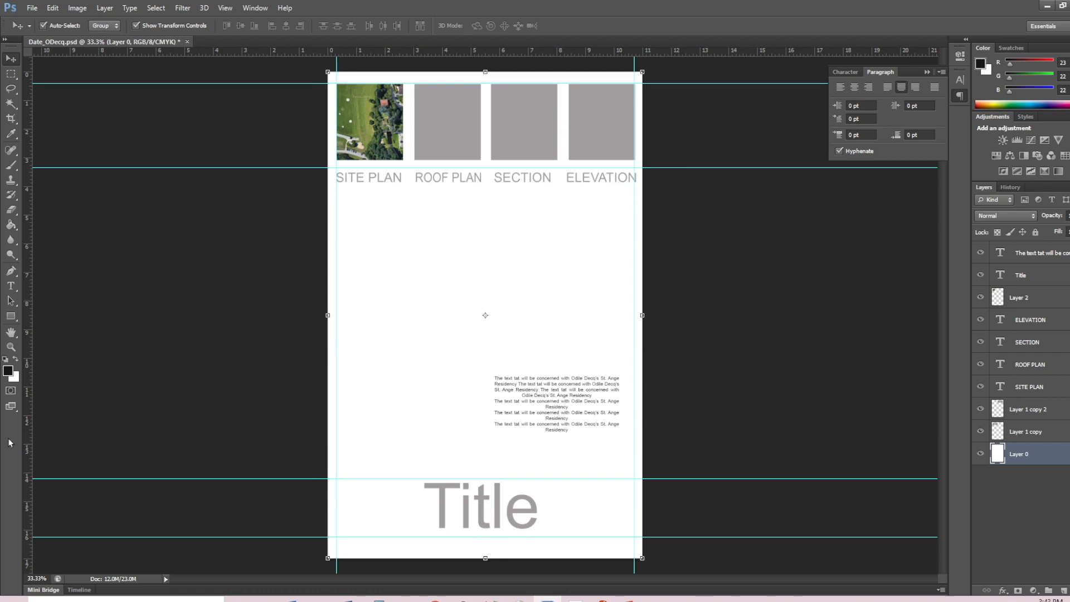
pyautogui.click(12, 228)
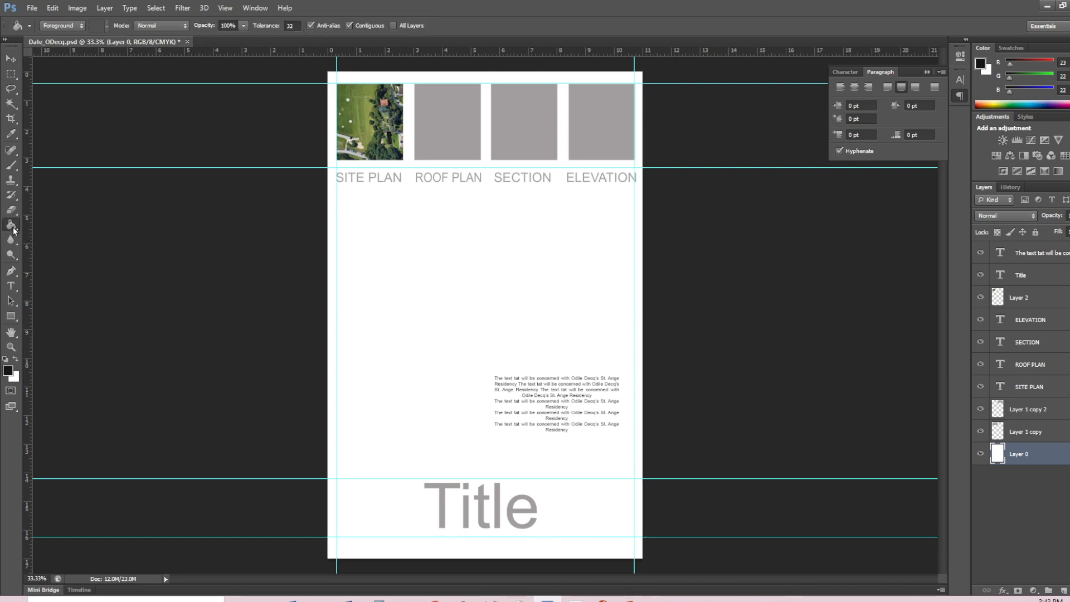
pyautogui.click(10, 372)
pyautogui.click(398, 189)
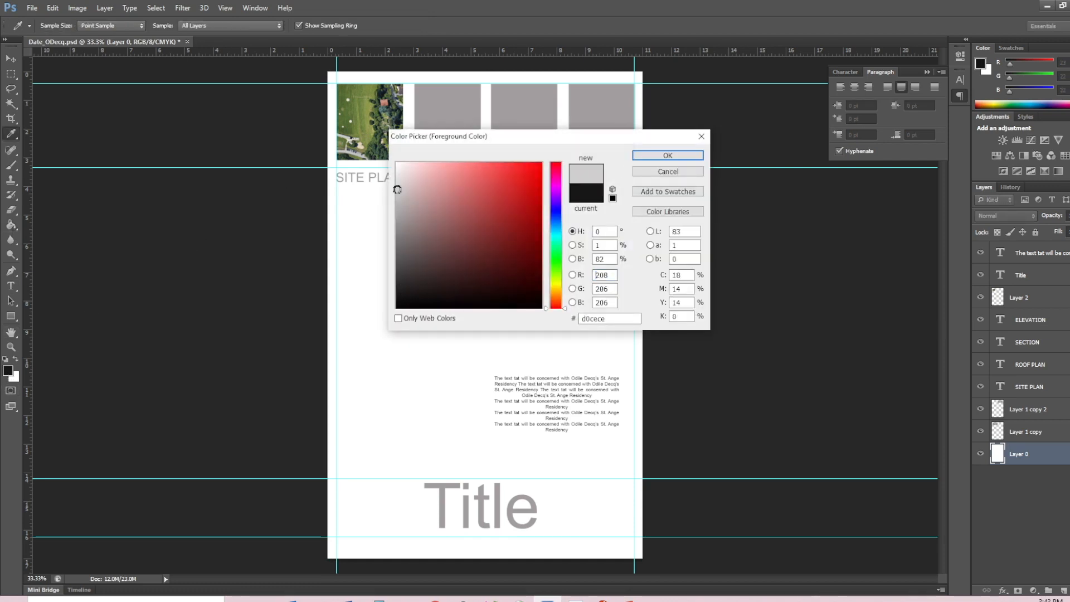
pyautogui.click(668, 155)
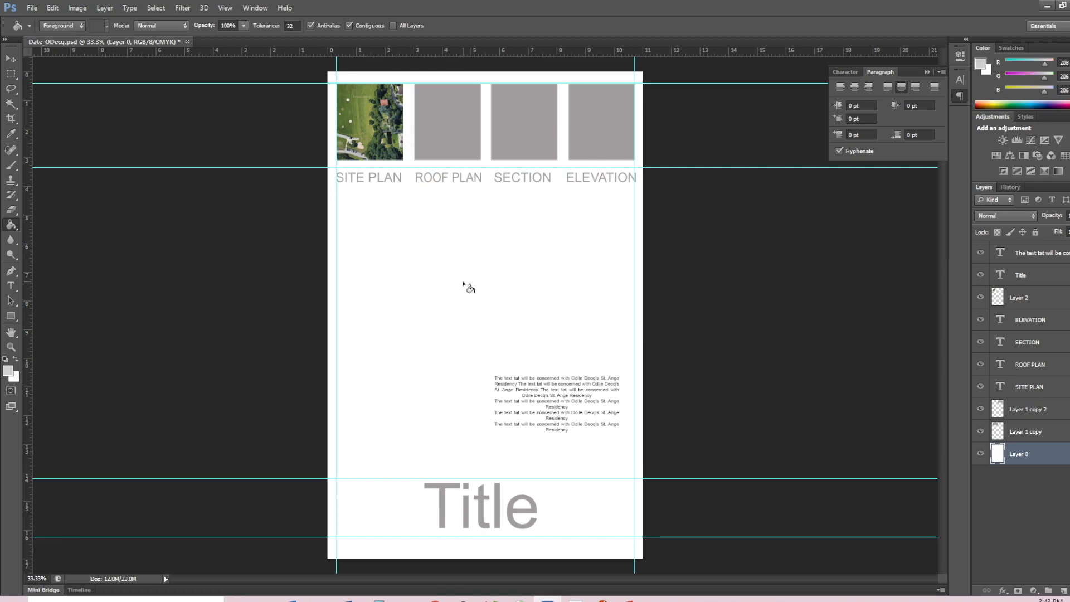
pyautogui.click(524, 293)
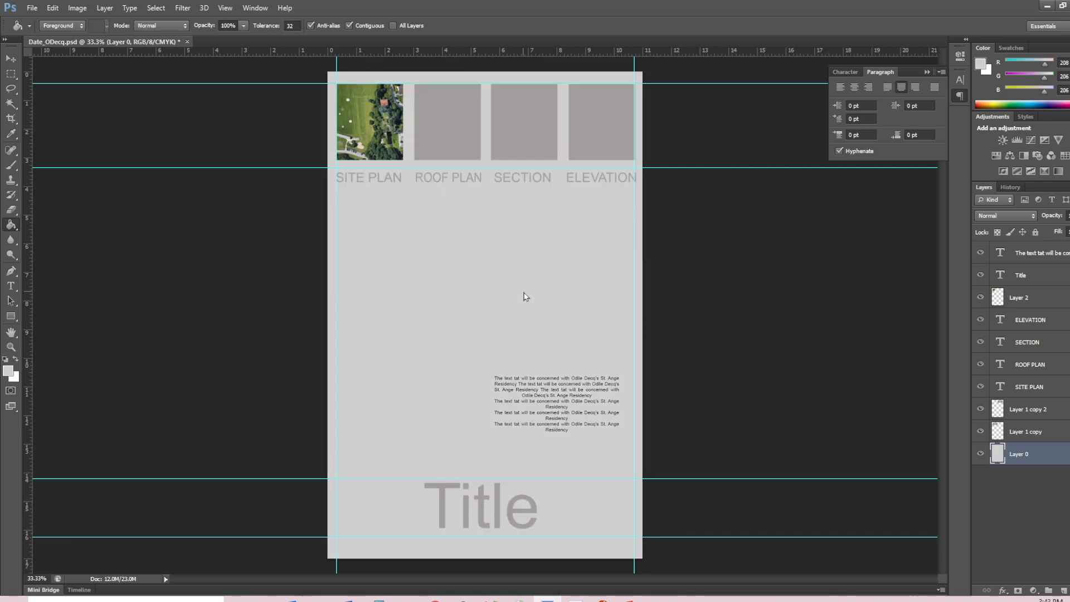